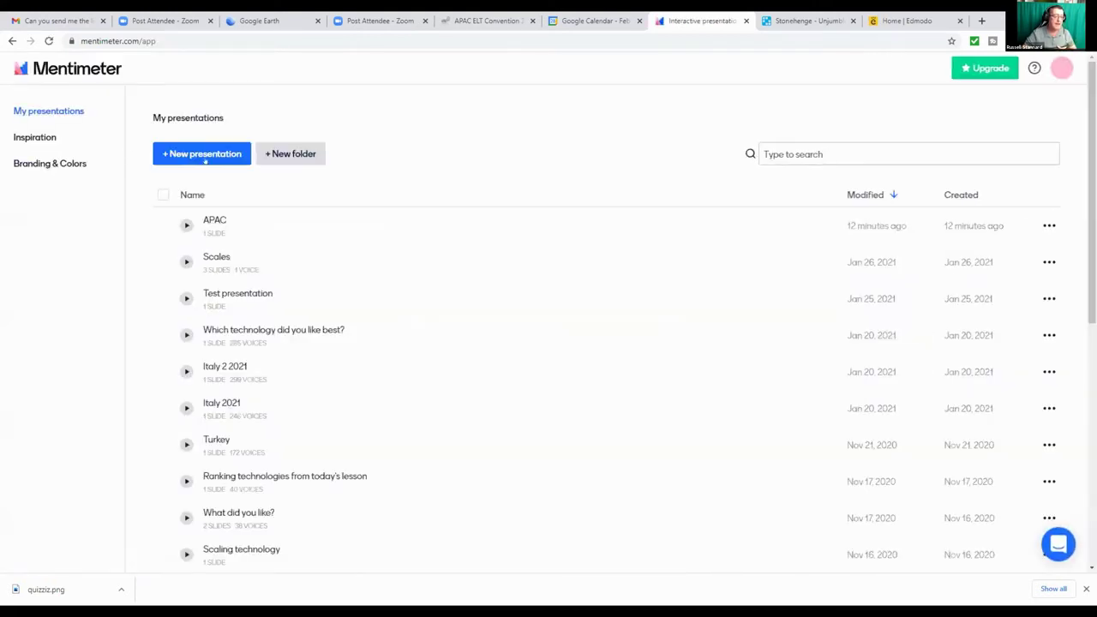
Create a new presentation named APAC2
{"action": "left_click", "coordinate": [195, 154]}
{"action": "type", "text": "A"}
{"action": "type", "text": "P"}
{"action": "key", "text": "BackSpace"}
{"action": "type", "text": "PAC"}
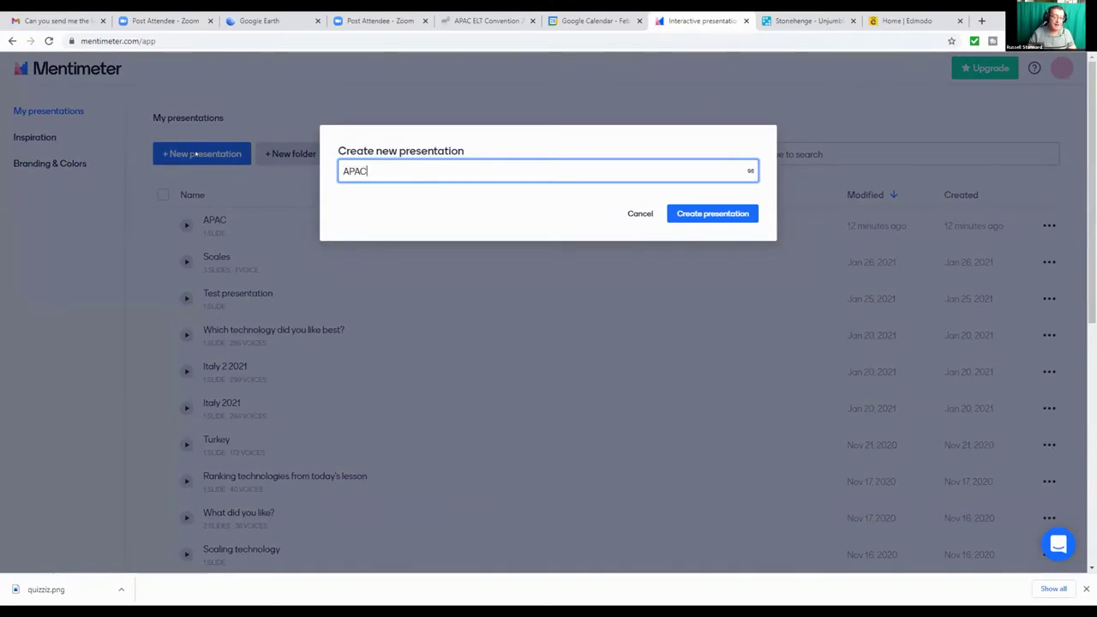
{"action": "type", "text": "2"}
{"action": "left_click", "coordinate": [692, 214]}
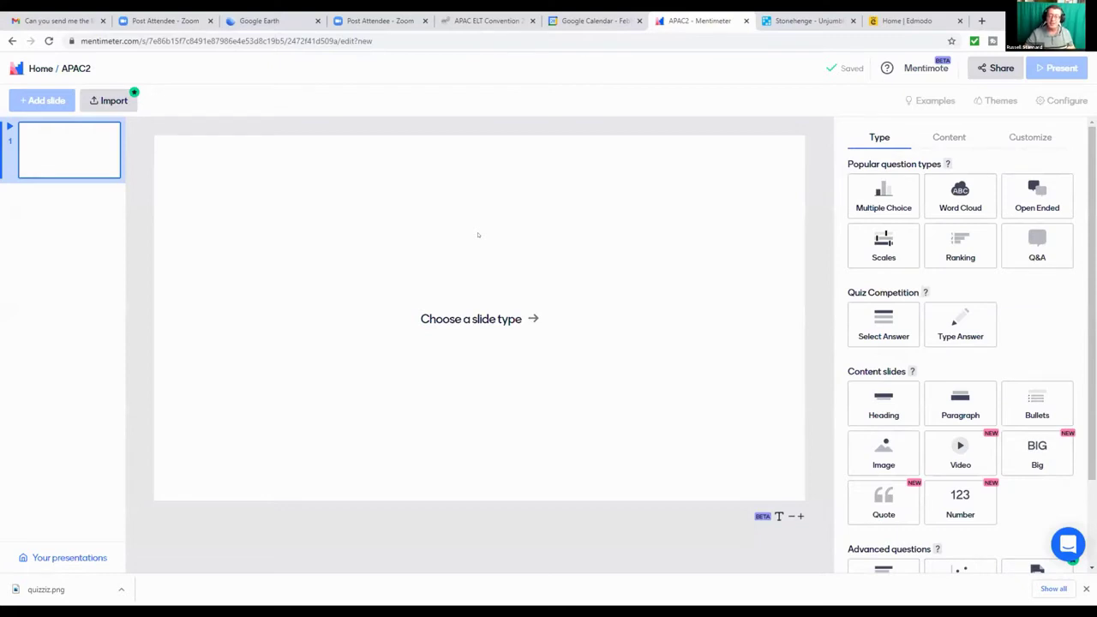
Make the first slide a Select Answer quiz question reading "Put these technologies in order of your favourite."
{"action": "left_click", "coordinate": [958, 250]}
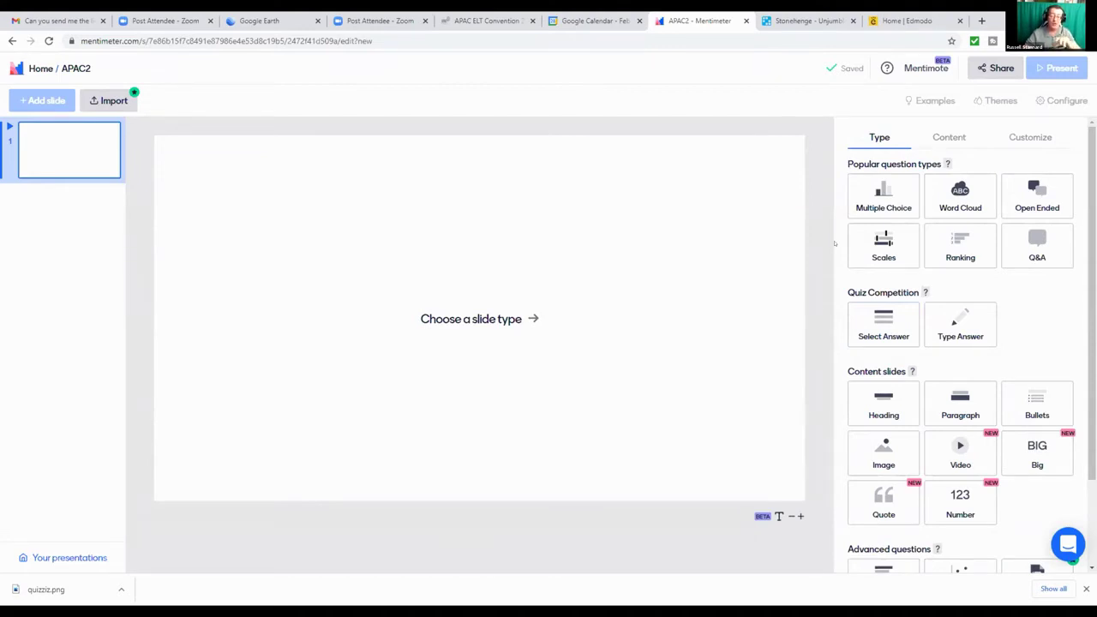
{"action": "left_click", "coordinate": [881, 324]}
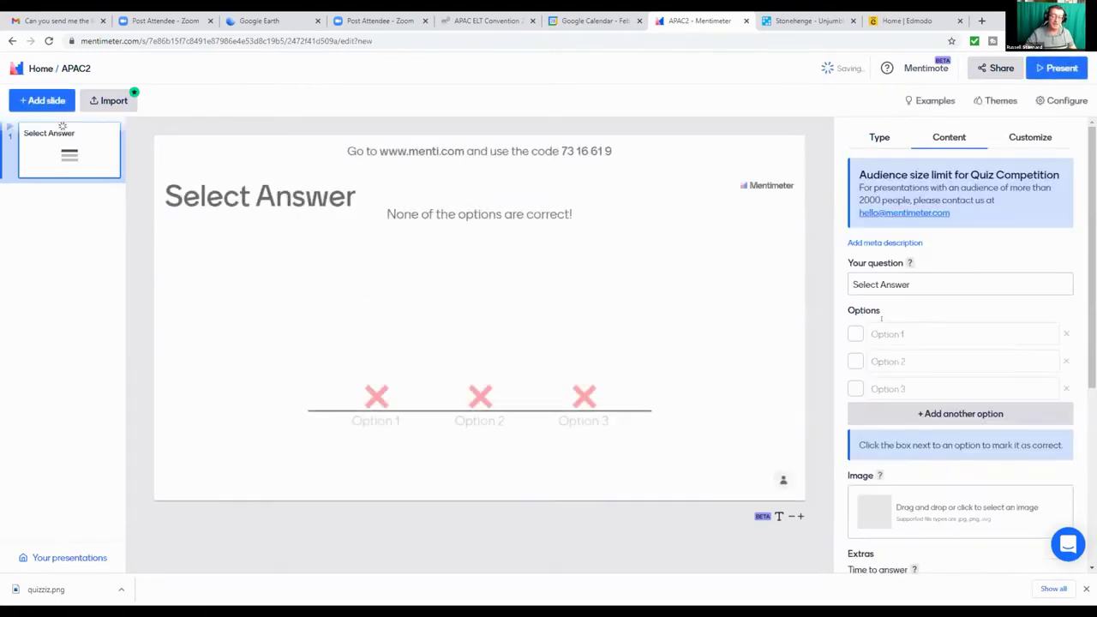
{"action": "left_click", "coordinate": [929, 283]}
{"action": "type", "text": "Wh"}
{"action": "key", "text": "BackSpace"}
{"action": "key", "text": "BackSpace"}
{"action": "type", "text": "PUt"}
{"action": "key", "text": "BackSpace"}
{"action": "key", "text": "BackSpace"}
{"action": "type", "text": "ut th"}
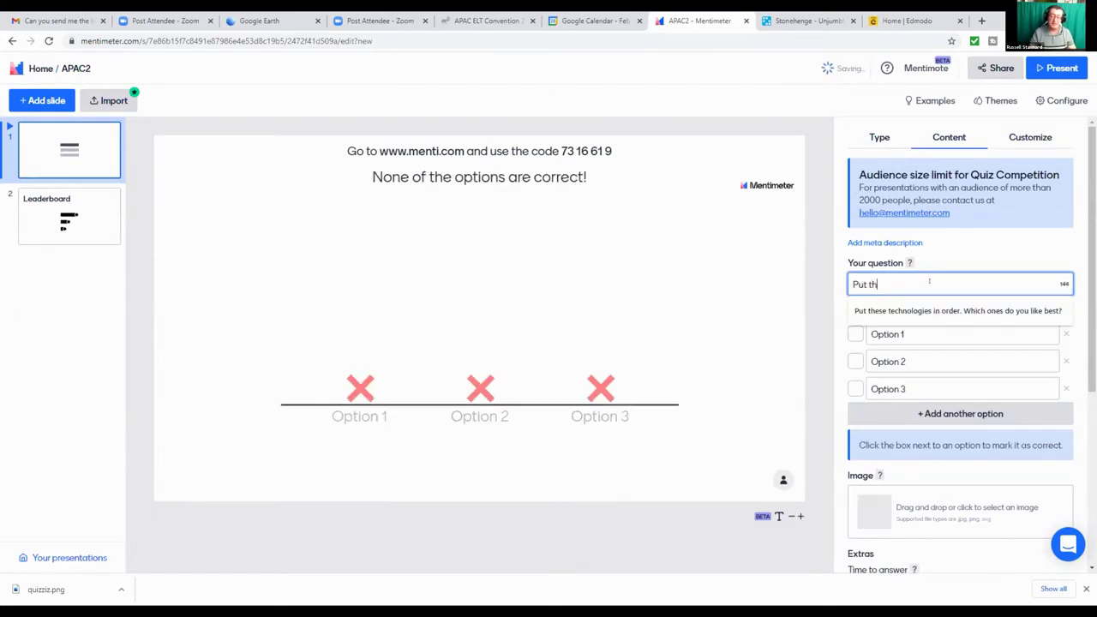
{"action": "type", "text": "ese tech"}
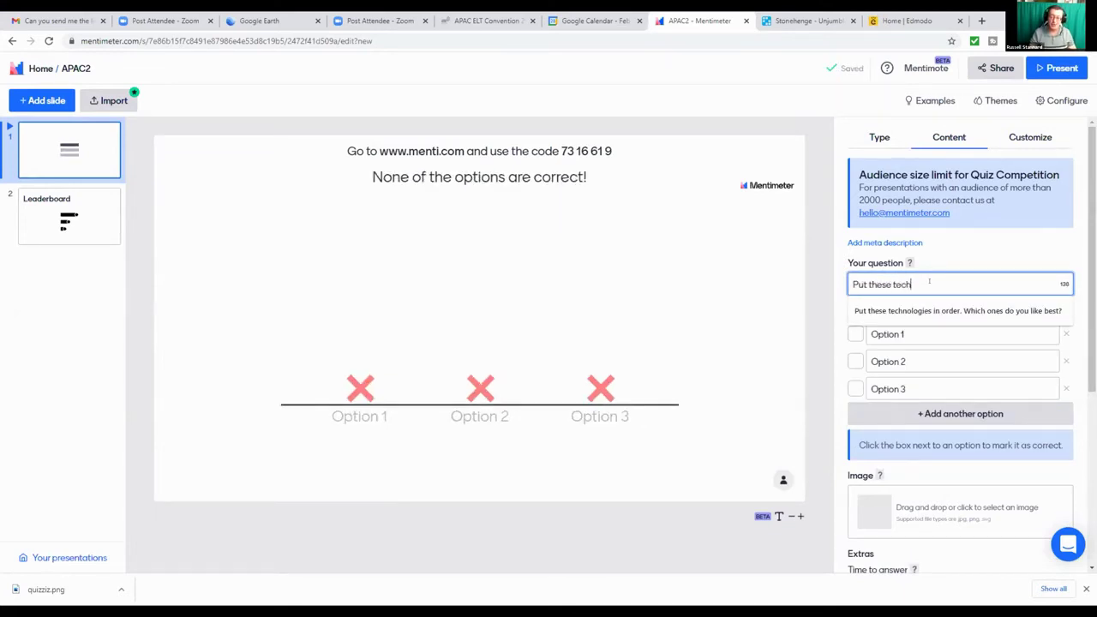
{"action": "type", "text": "nologies in order of"}
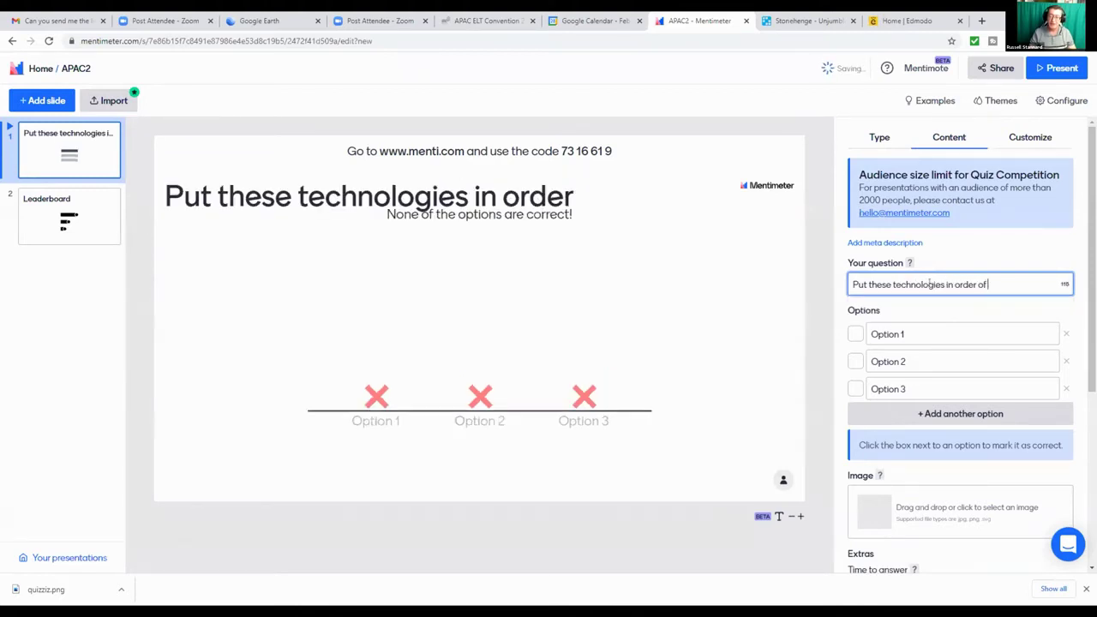
{"action": "type", "text": " your fovouri"}
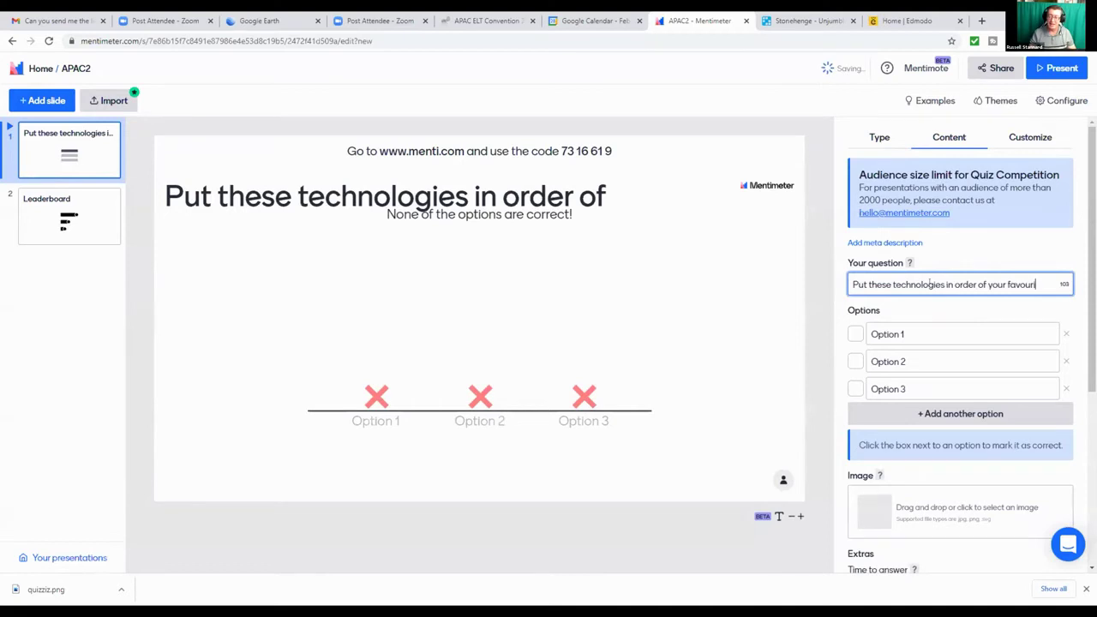
{"action": "type", "text": "te."}
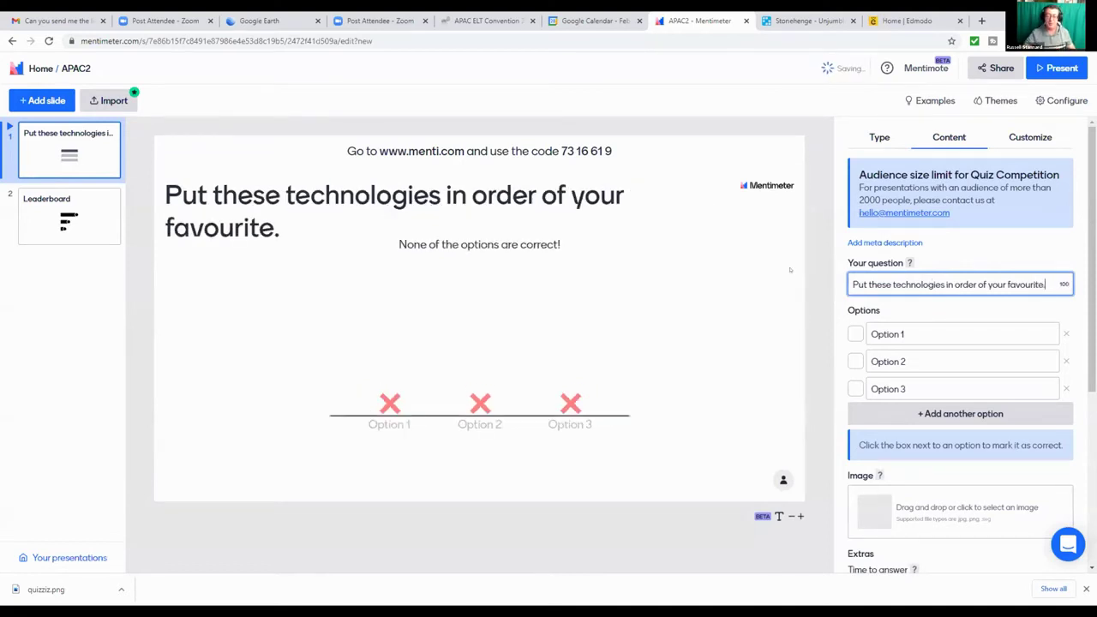
Set the first two answer options of the question to PowerPoint and Word
{"action": "left_click", "coordinate": [919, 335]}
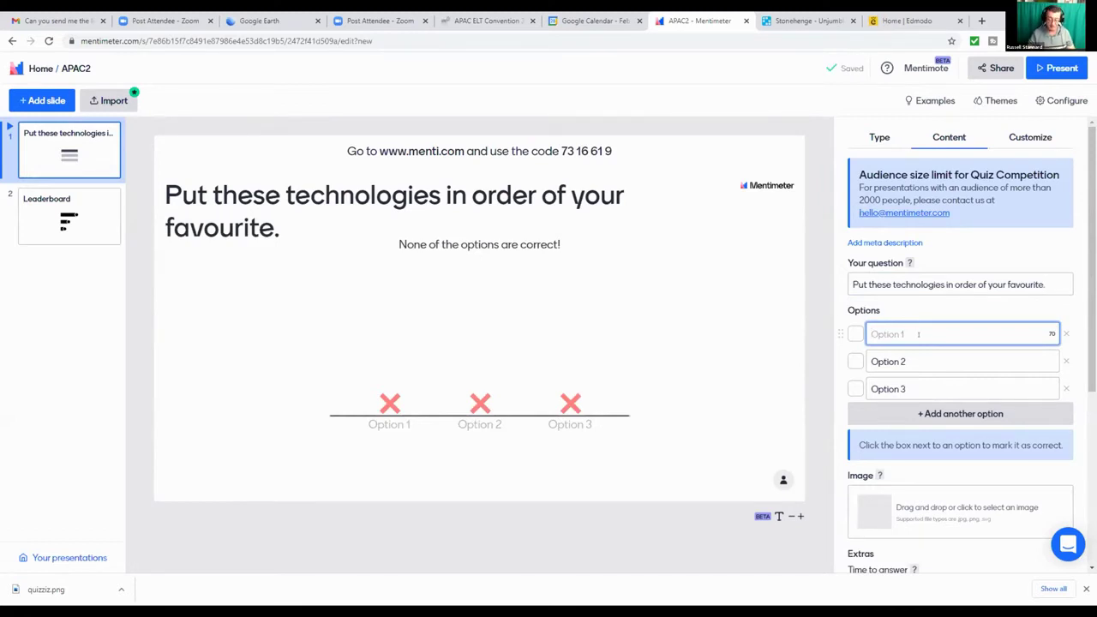
{"action": "type", "text": "PowerPoint"}
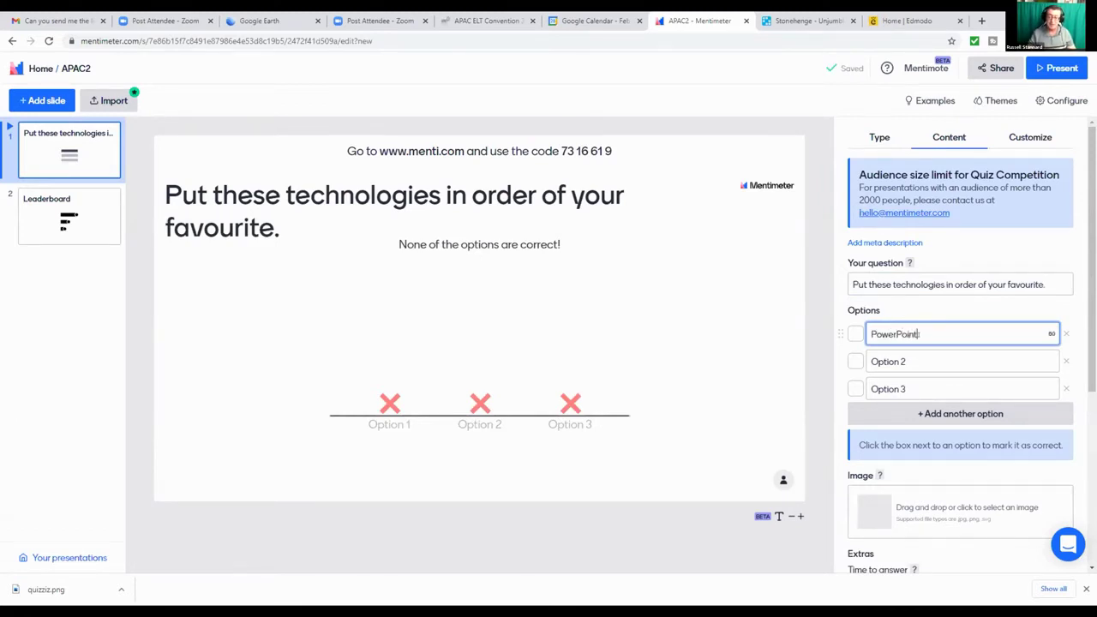
{"action": "left_click", "coordinate": [912, 352]}
{"action": "type", "text": "Woir"}
{"action": "key", "text": "BackSpace"}
{"action": "key", "text": "BackSpace"}
{"action": "type", "text": "rd"}
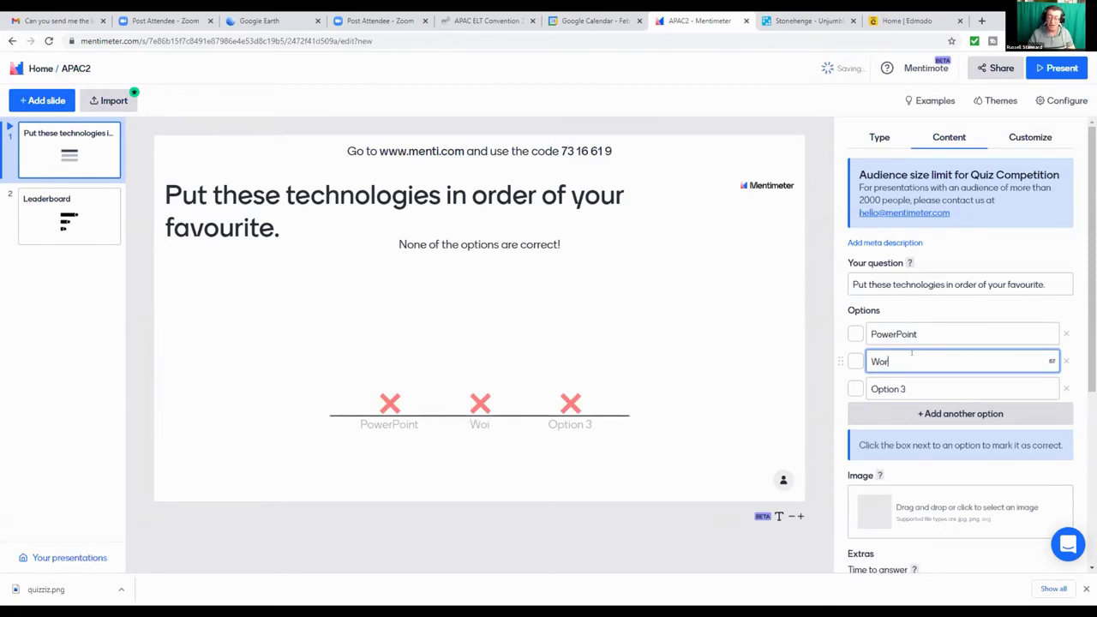
Set the third answer option to YouTube and add a fourth option, SKYPE
{"action": "left_click", "coordinate": [918, 389]}
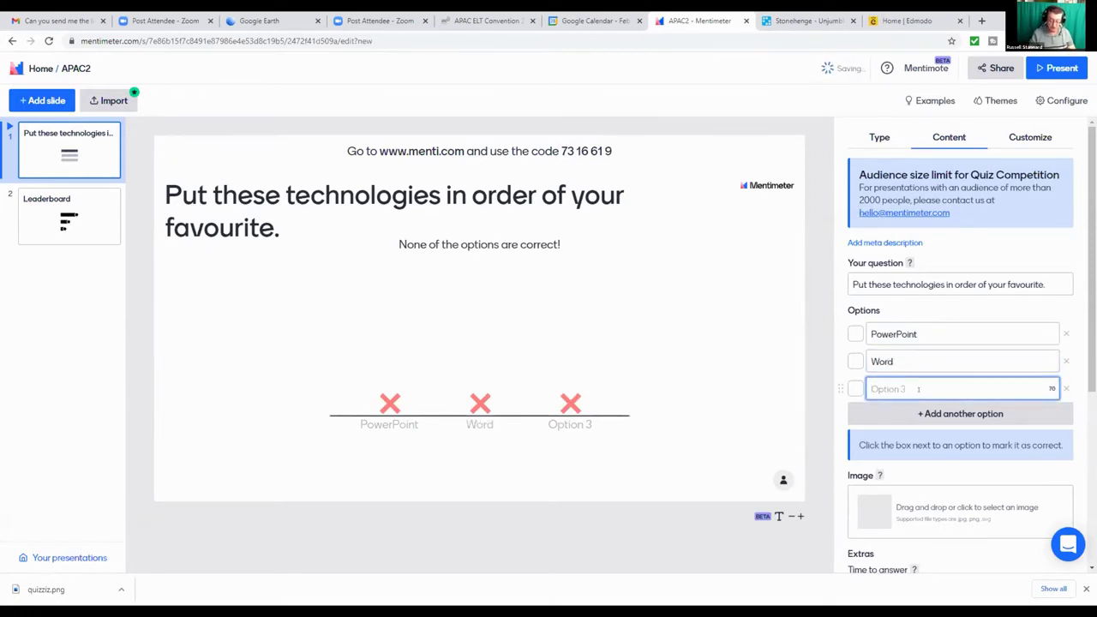
{"action": "type", "text": "Ex"}
{"action": "key", "text": "BackSpace"}
{"action": "key", "text": "BackSpace"}
{"action": "type", "text": "Tiy"}
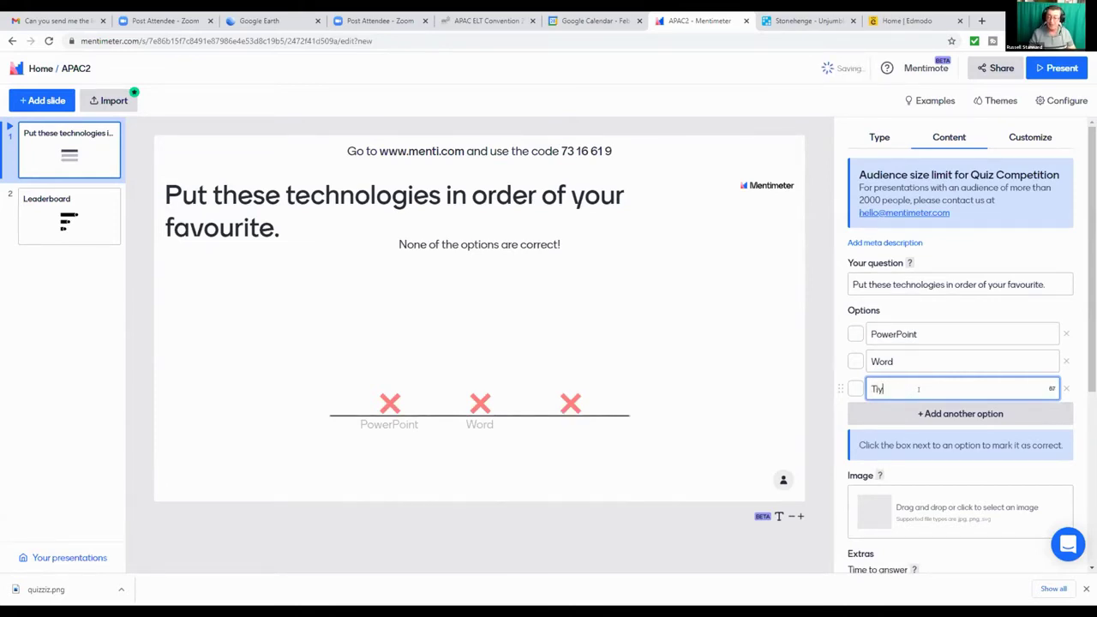
{"action": "key", "text": "BackSpace"}
{"action": "key", "text": "BackSpace"}
{"action": "key", "text": "BackSpace"}
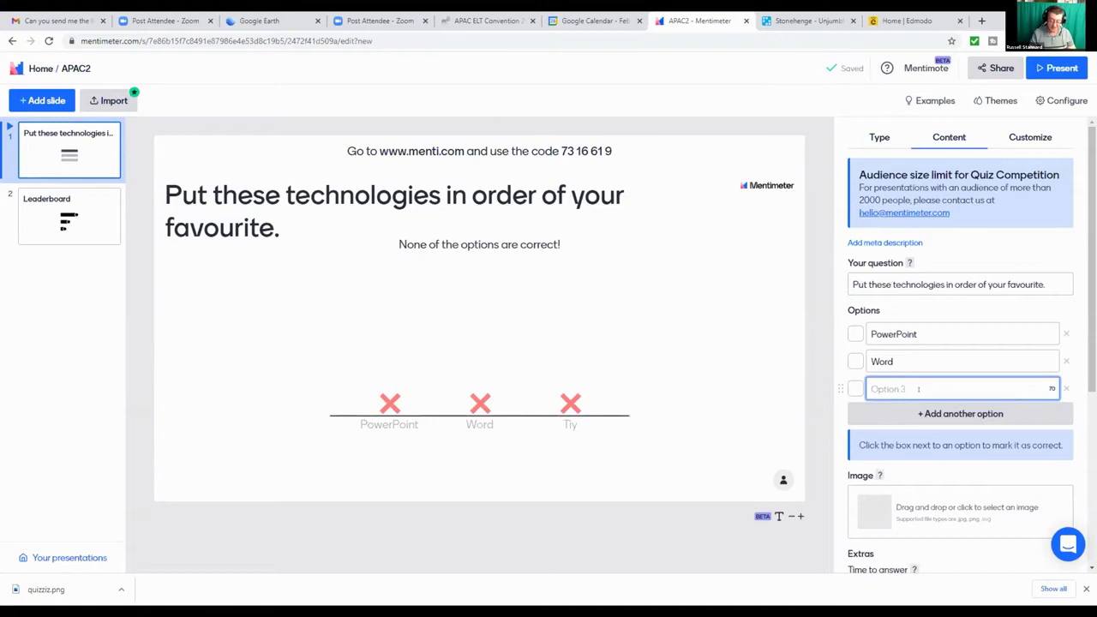
{"action": "type", "text": "YouTube"}
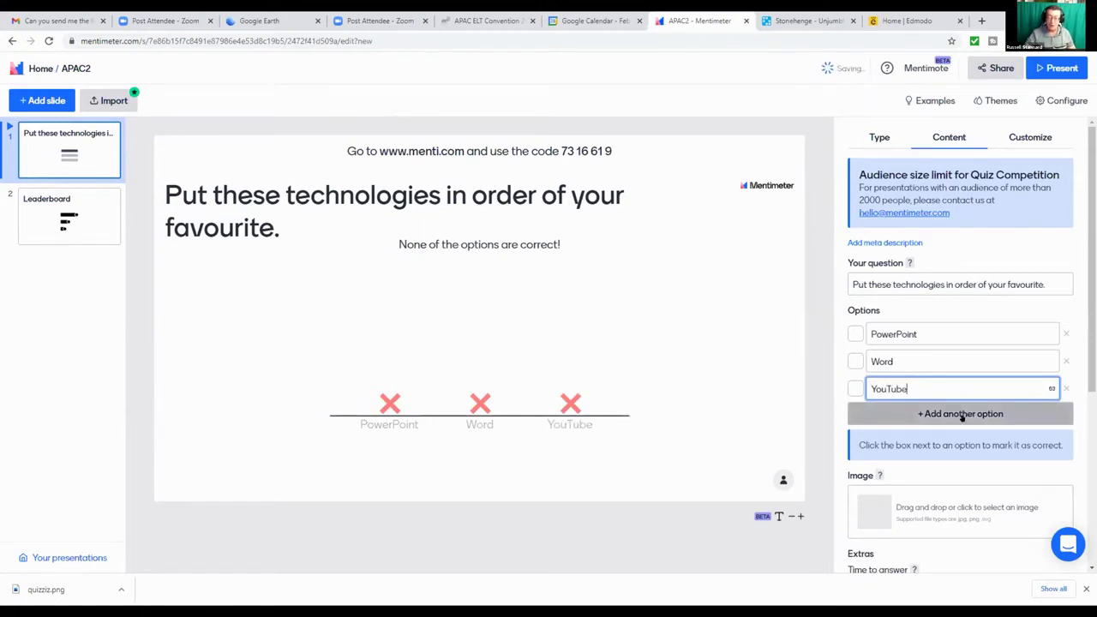
{"action": "left_click", "coordinate": [961, 416]}
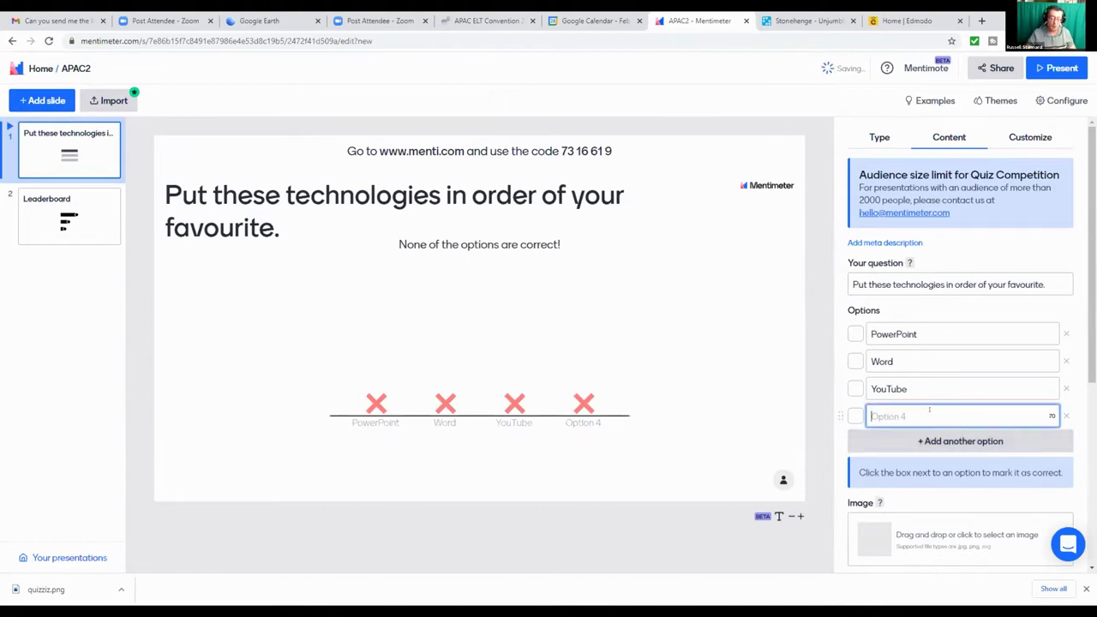
{"action": "type", "text": "SKYPE"}
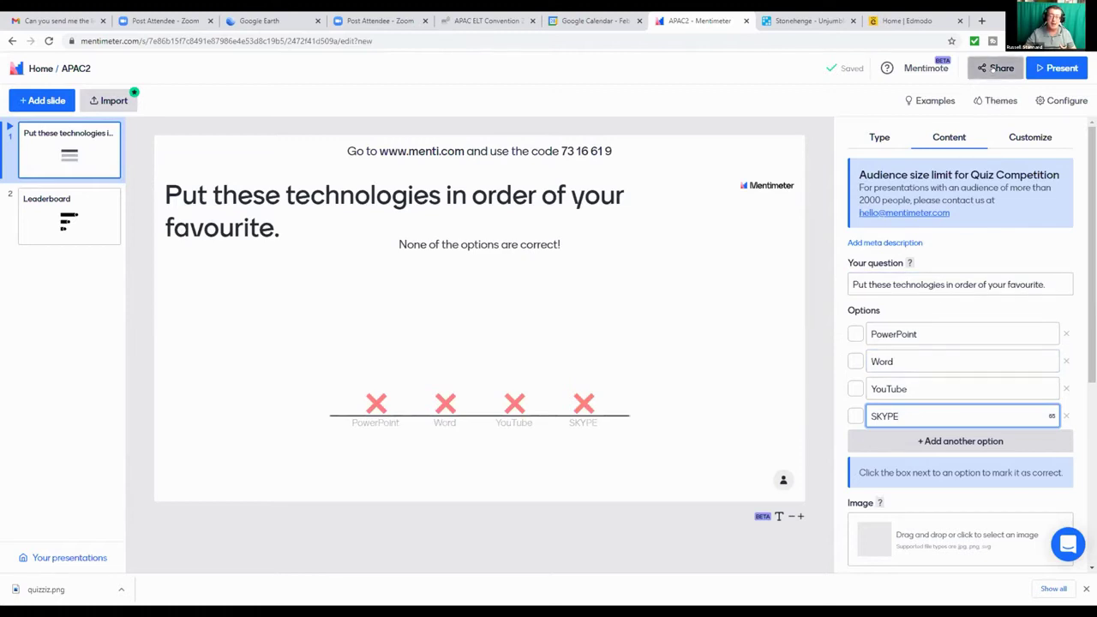
{"action": "left_click", "coordinate": [996, 68]}
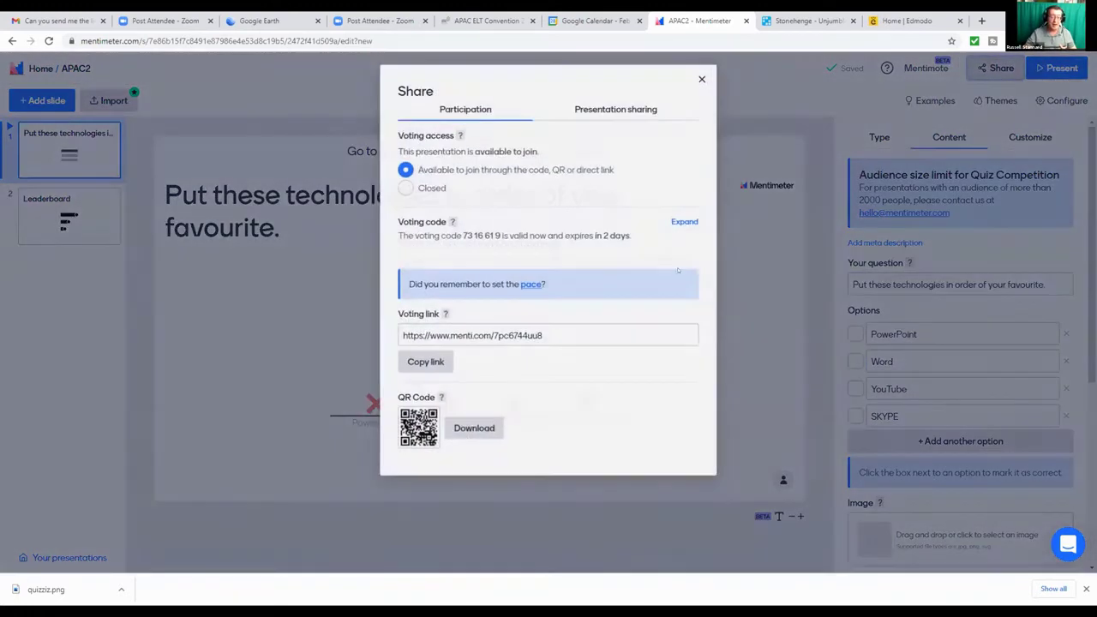
{"action": "left_click_drag", "start_coordinate": [545, 336], "coordinate": [397, 336]}
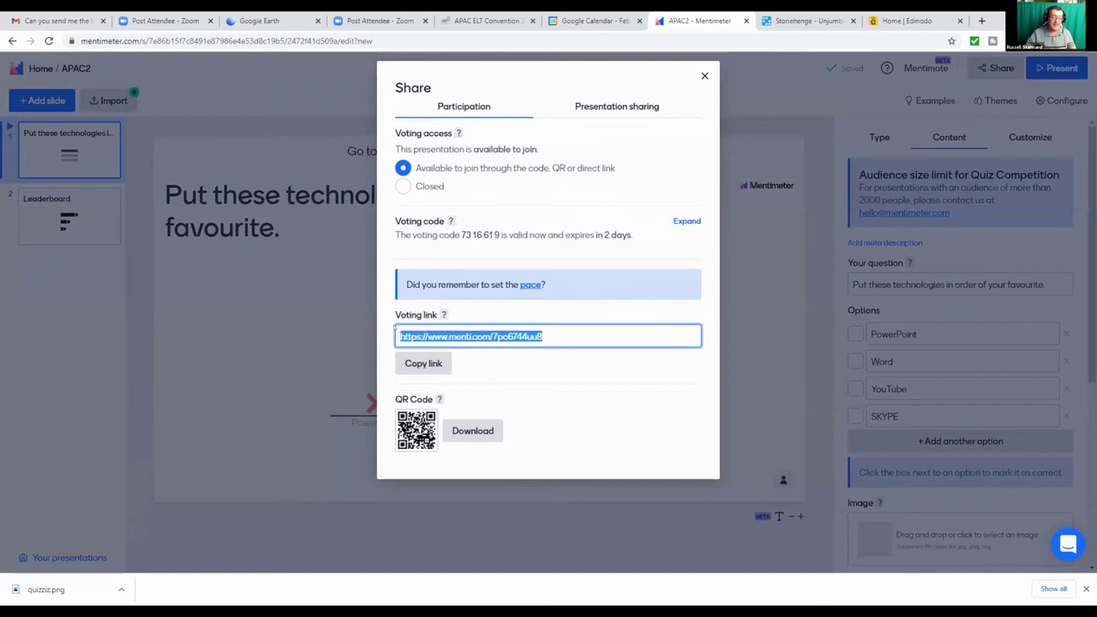
{"action": "right_click", "coordinate": [429, 337]}
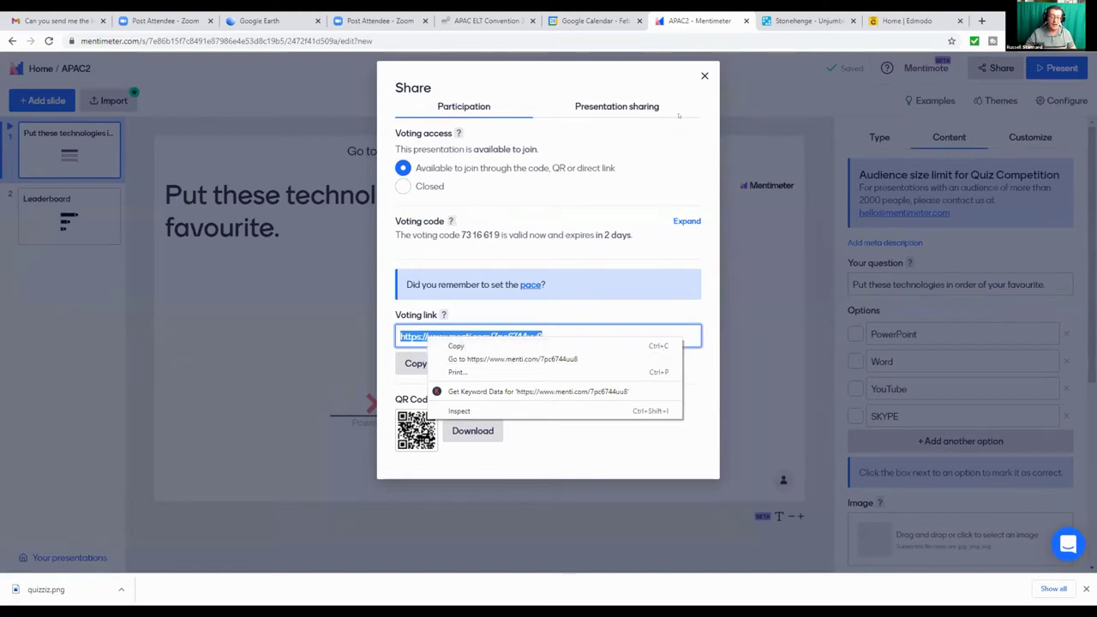
{"action": "key", "text": "Escape"}
{"action": "key", "text": "Escape"}
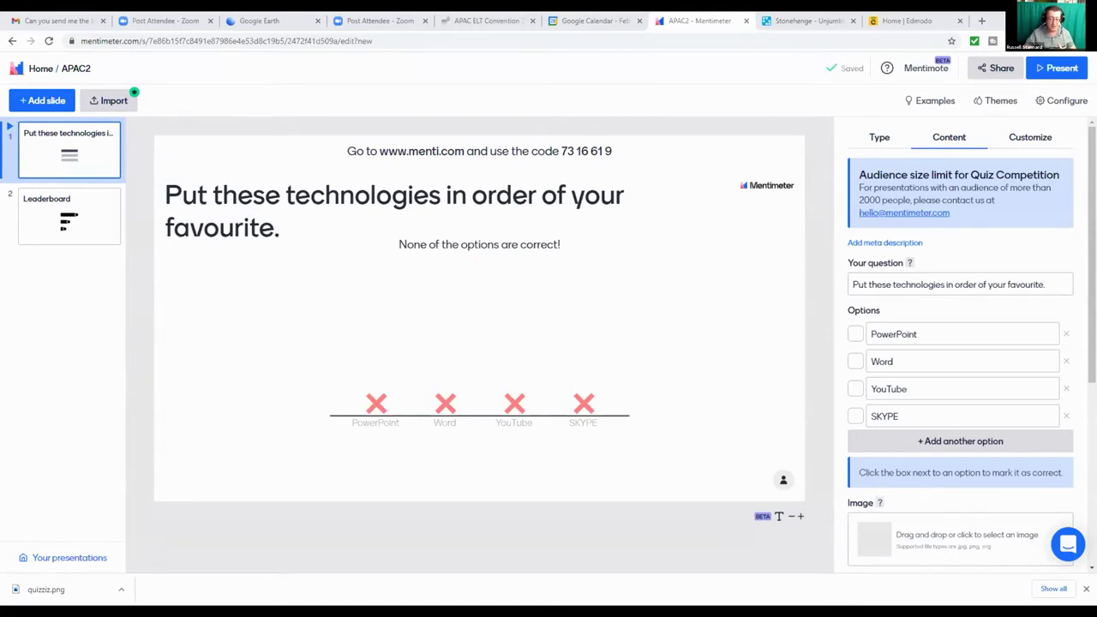
View the Leaderboard slide and reopen the APAC2 presentation from the list of presentations
{"action": "left_click", "coordinate": [68, 214]}
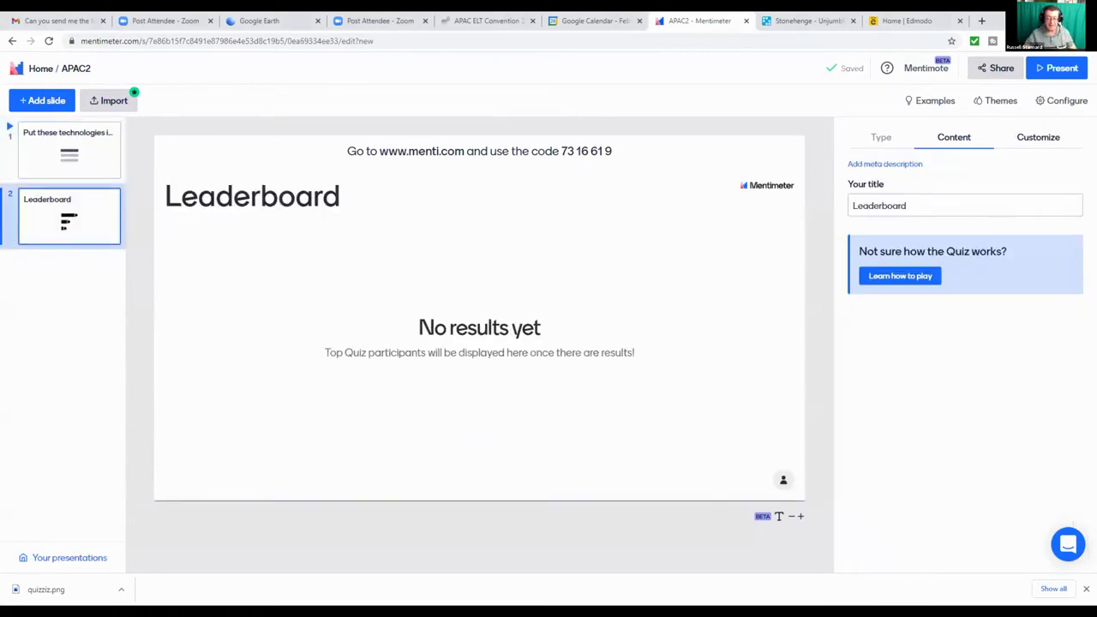
{"action": "left_click", "coordinate": [12, 41]}
{"action": "left_click", "coordinate": [36, 69]}
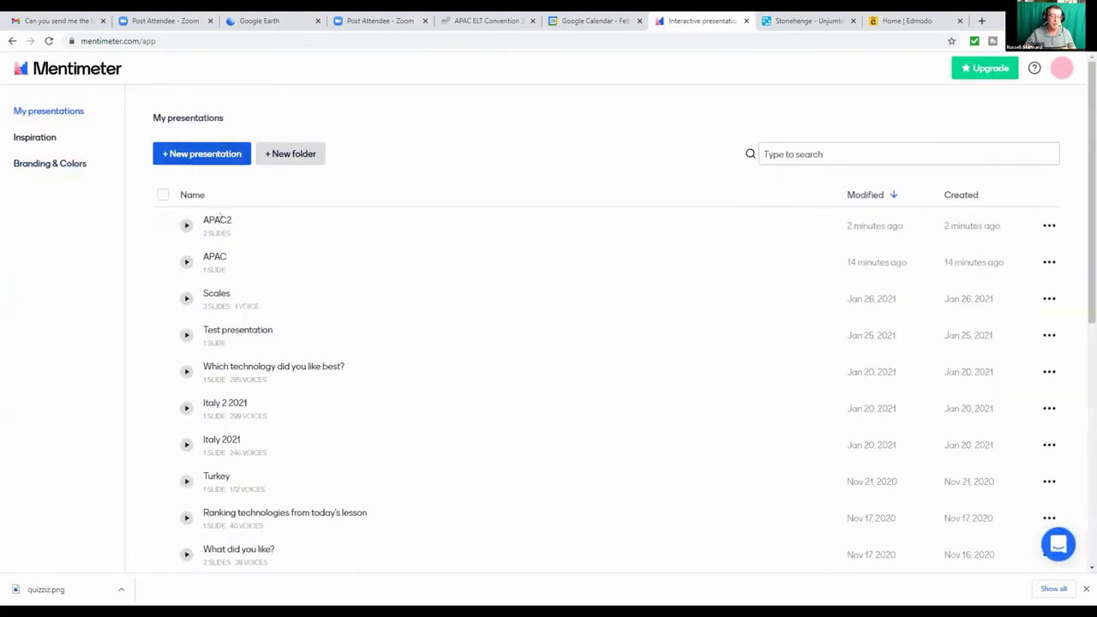
{"action": "left_click", "coordinate": [220, 221]}
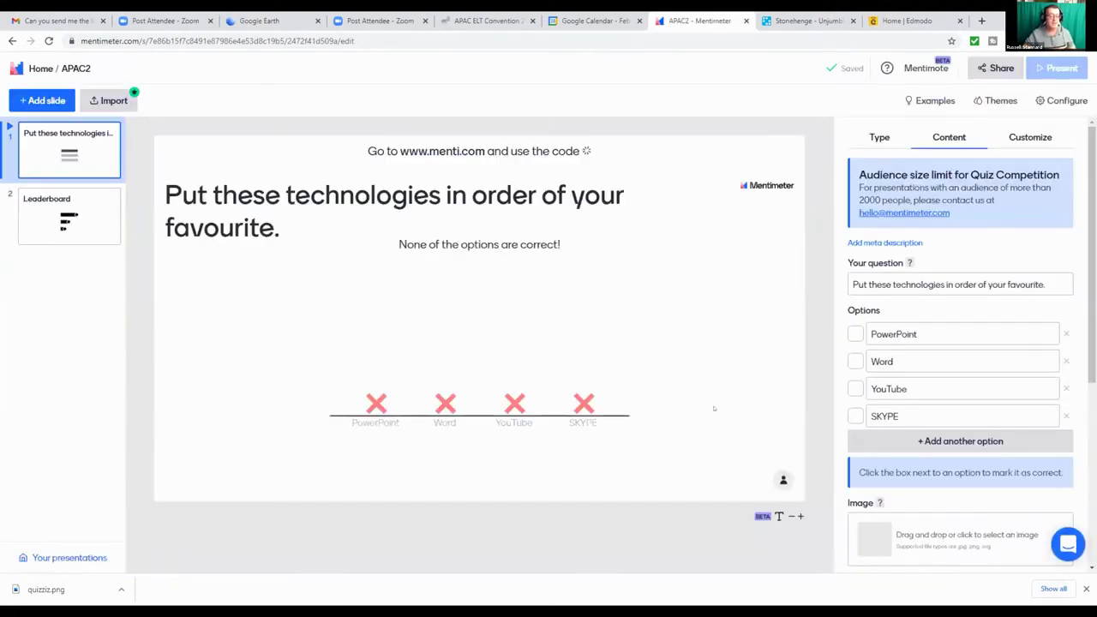
{"action": "left_click", "coordinate": [910, 334]}
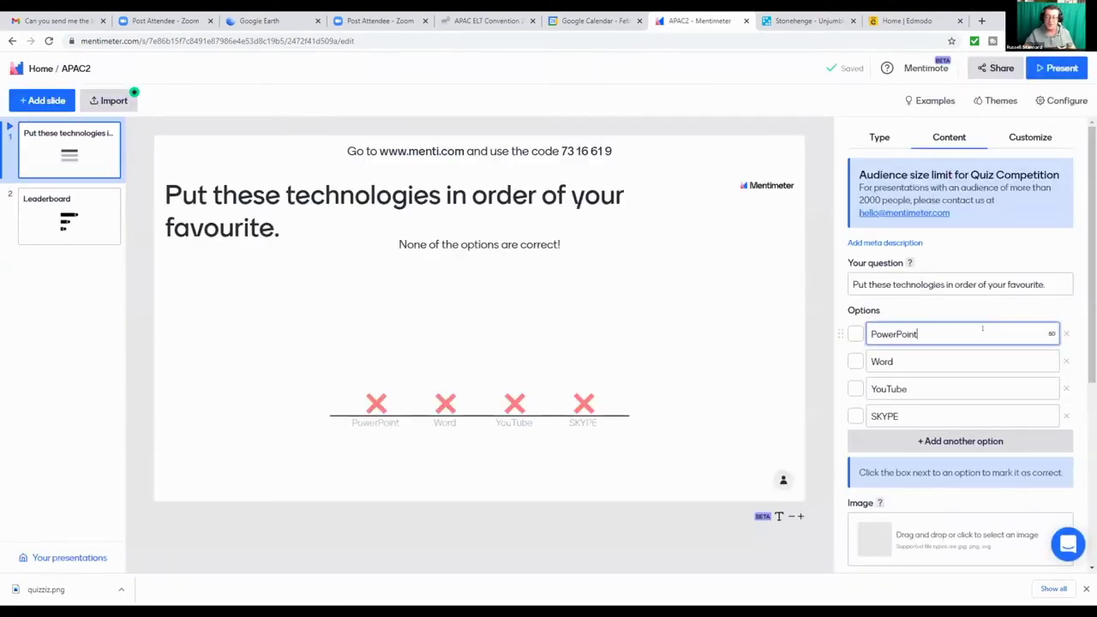
Copy the voting link of APAC2 from its sharing settings and close them
{"action": "left_click", "coordinate": [996, 69]}
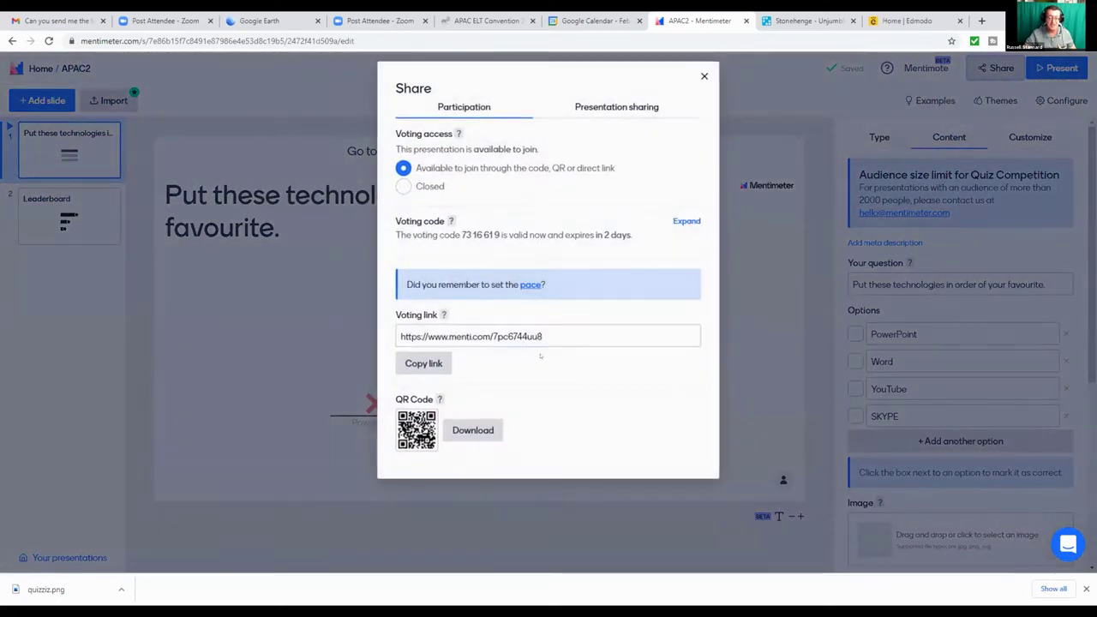
{"action": "left_click", "coordinate": [524, 336]}
{"action": "left_click_drag", "start_coordinate": [571, 329], "coordinate": [399, 336]}
{"action": "right_click", "coordinate": [438, 334]}
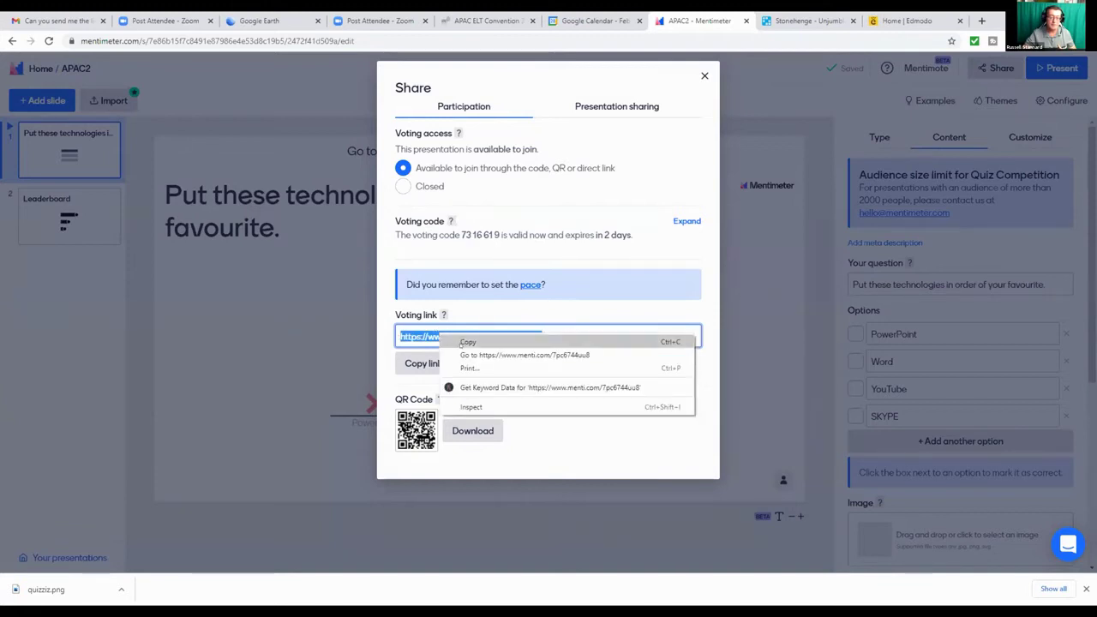
{"action": "left_click", "coordinate": [488, 355]}
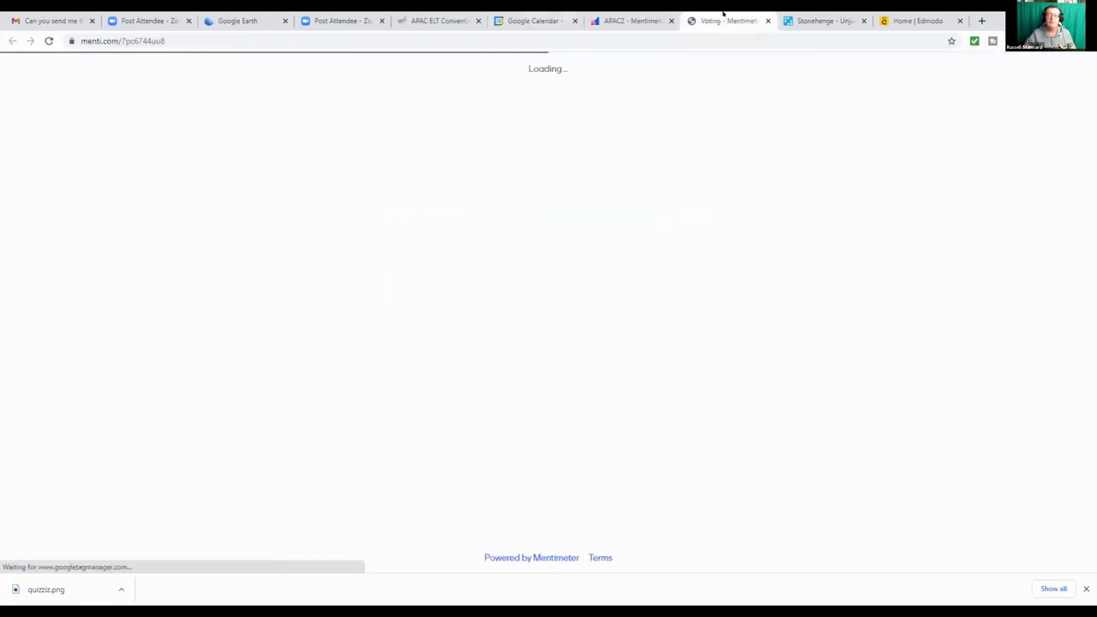
{"action": "left_click", "coordinate": [768, 20]}
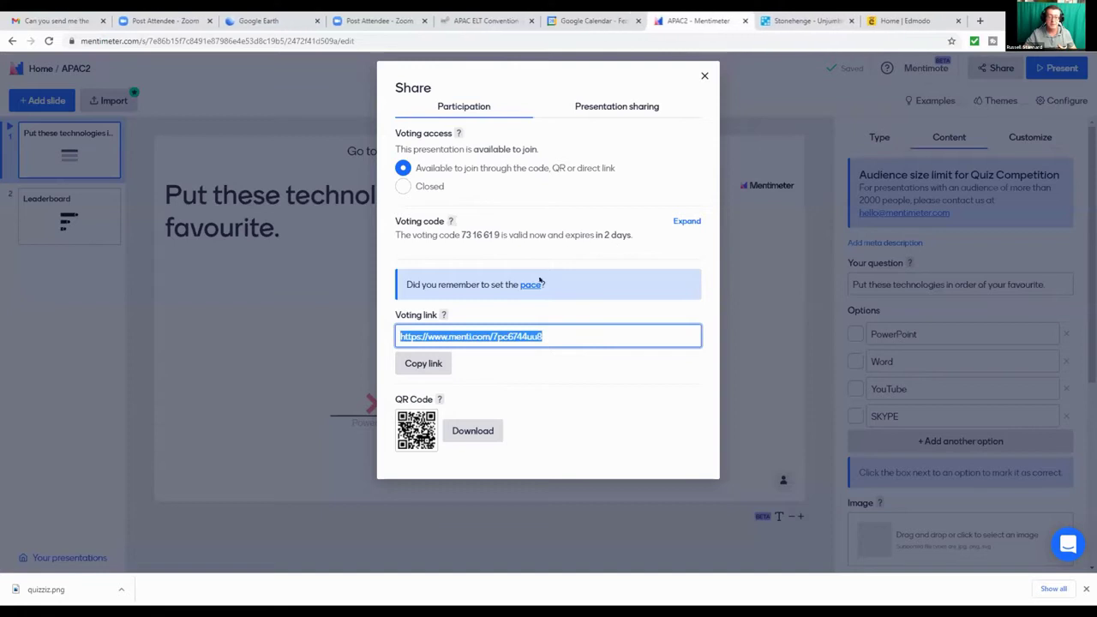
{"action": "right_click", "coordinate": [496, 335]}
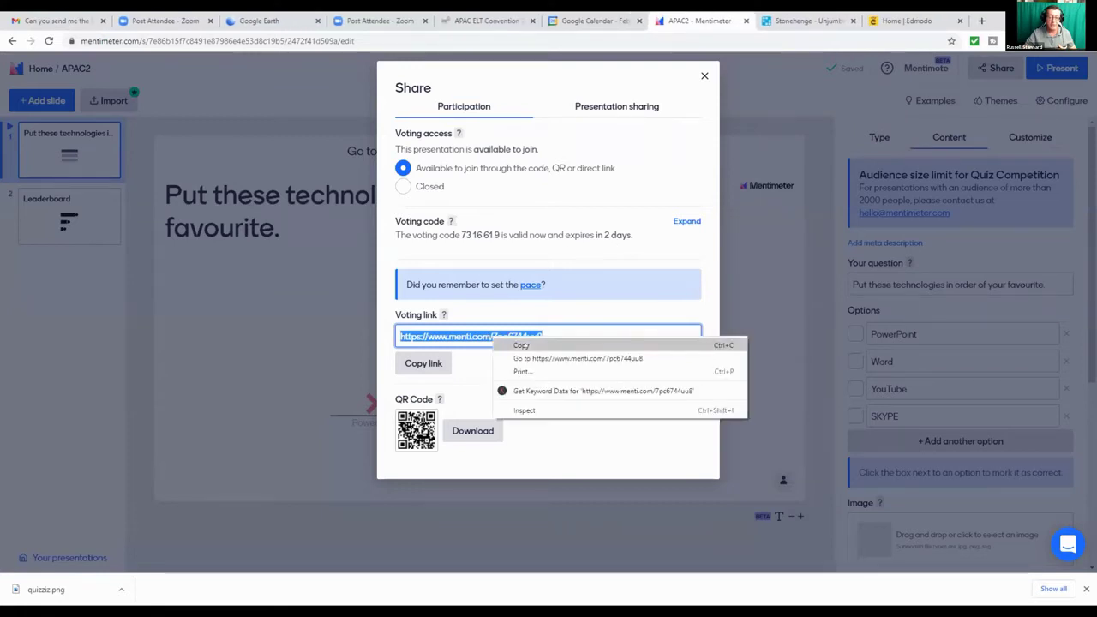
{"action": "left_click", "coordinate": [515, 343]}
{"action": "left_click", "coordinate": [704, 76]}
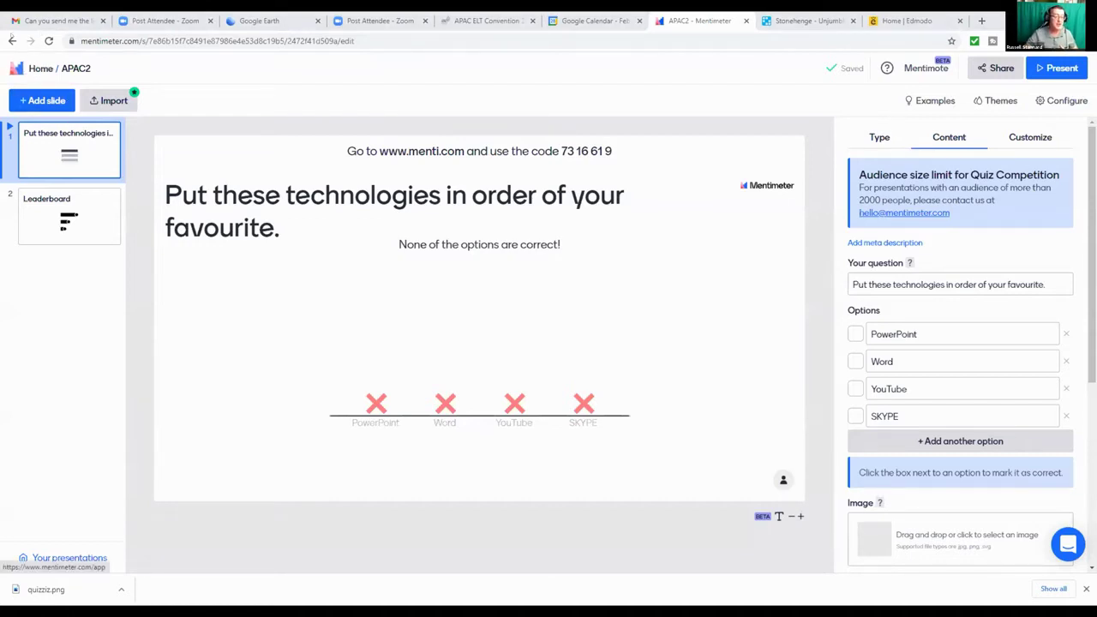
Create a new presentation named Apac 3 and make its first slide a Ranking question
{"action": "left_click", "coordinate": [10, 40]}
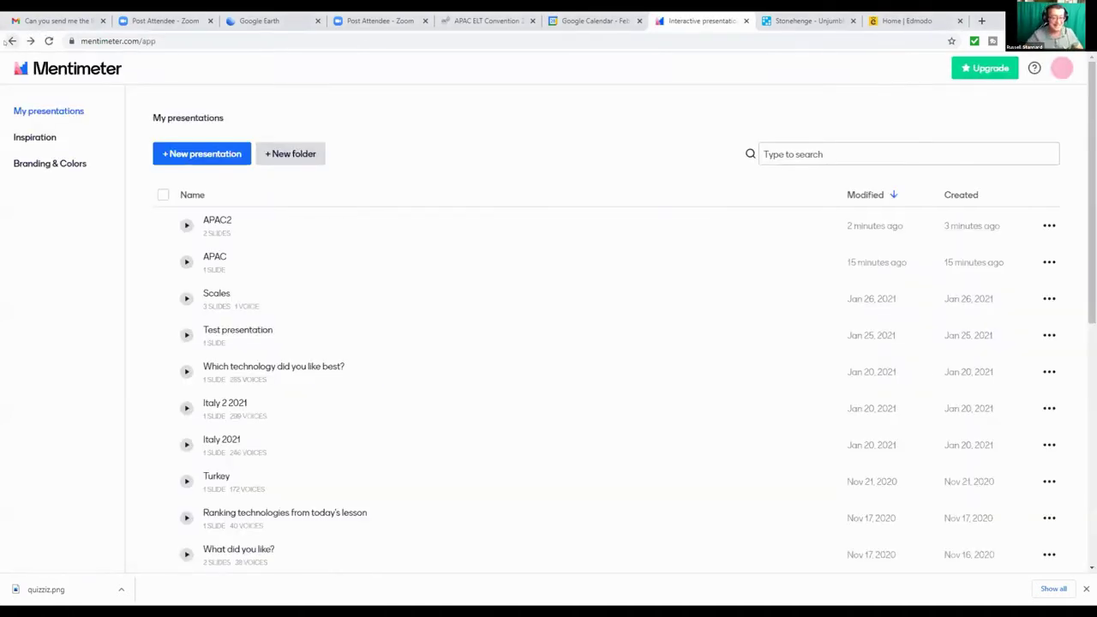
{"action": "left_click", "coordinate": [187, 158]}
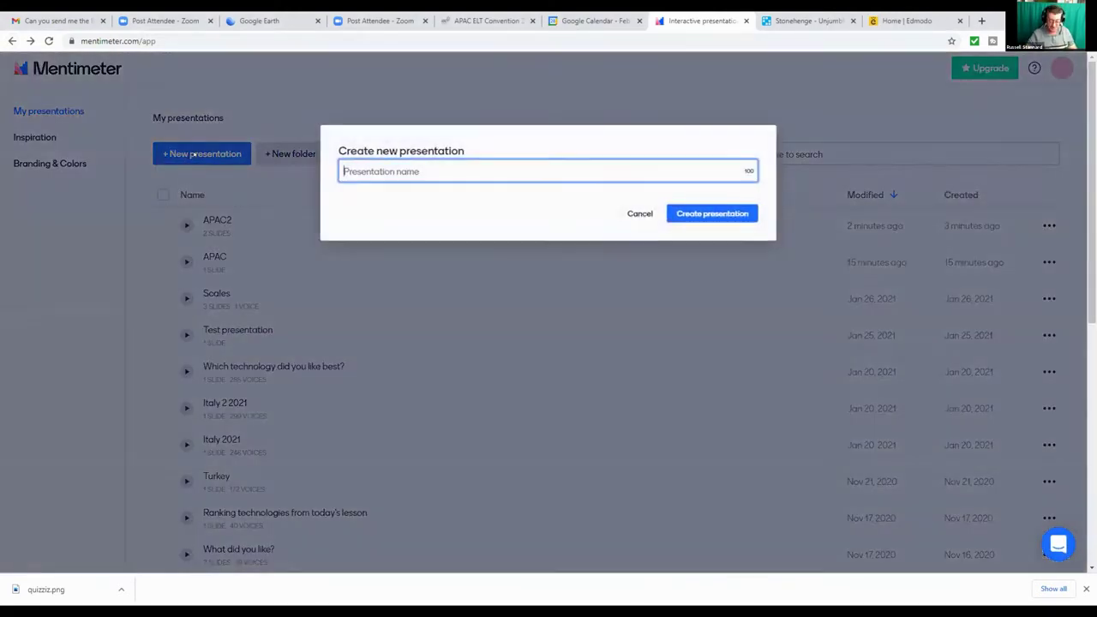
{"action": "type", "text": "Apac 3"}
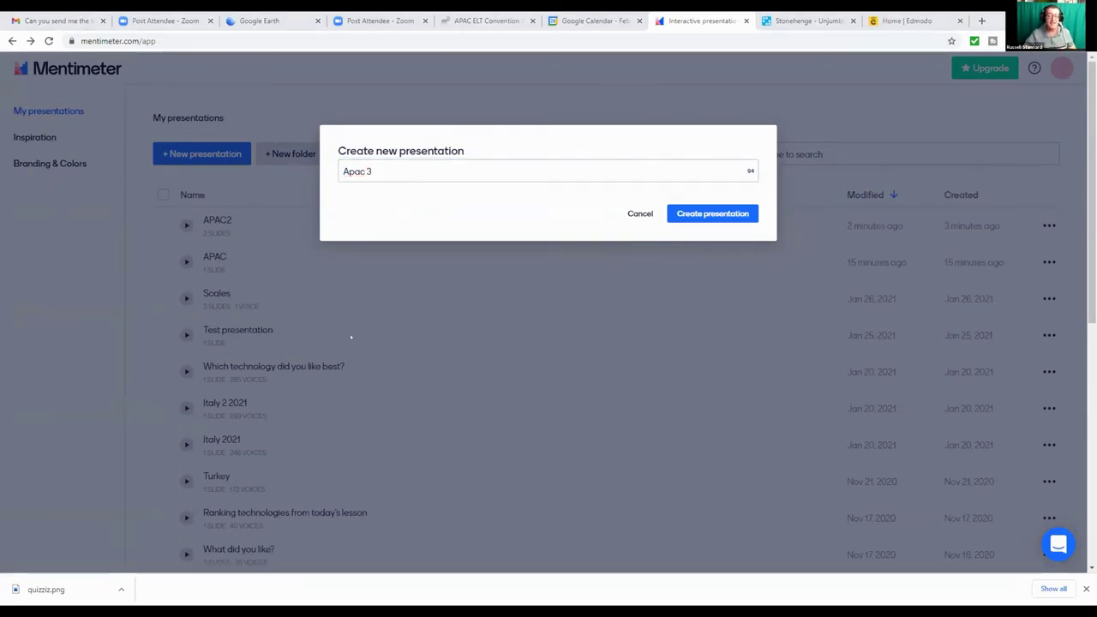
{"action": "left_click", "coordinate": [727, 212]}
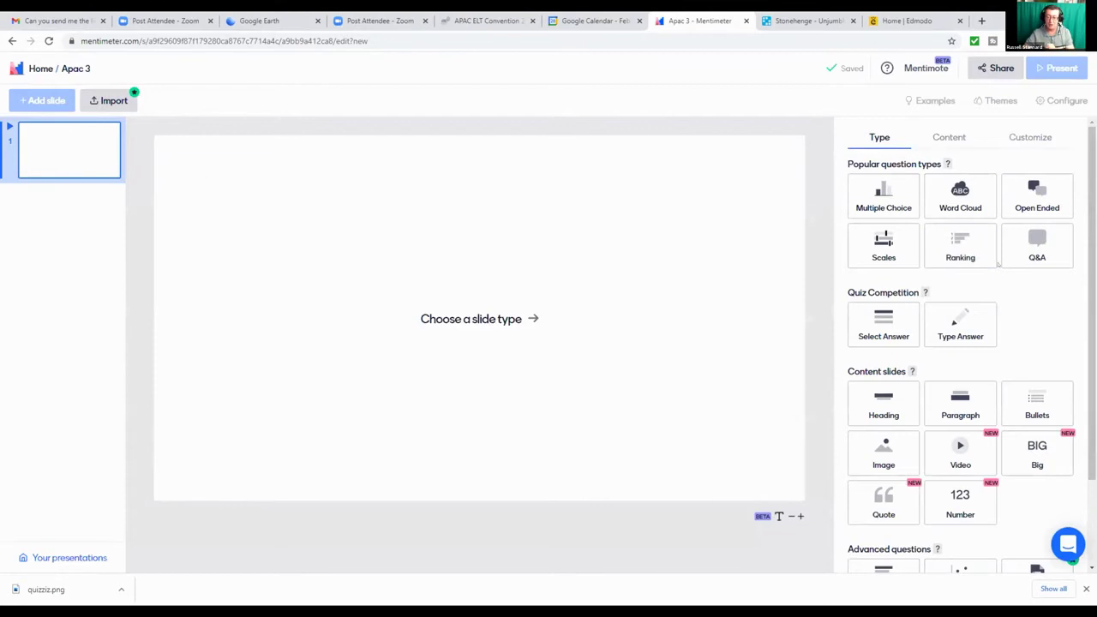
{"action": "left_click", "coordinate": [961, 244]}
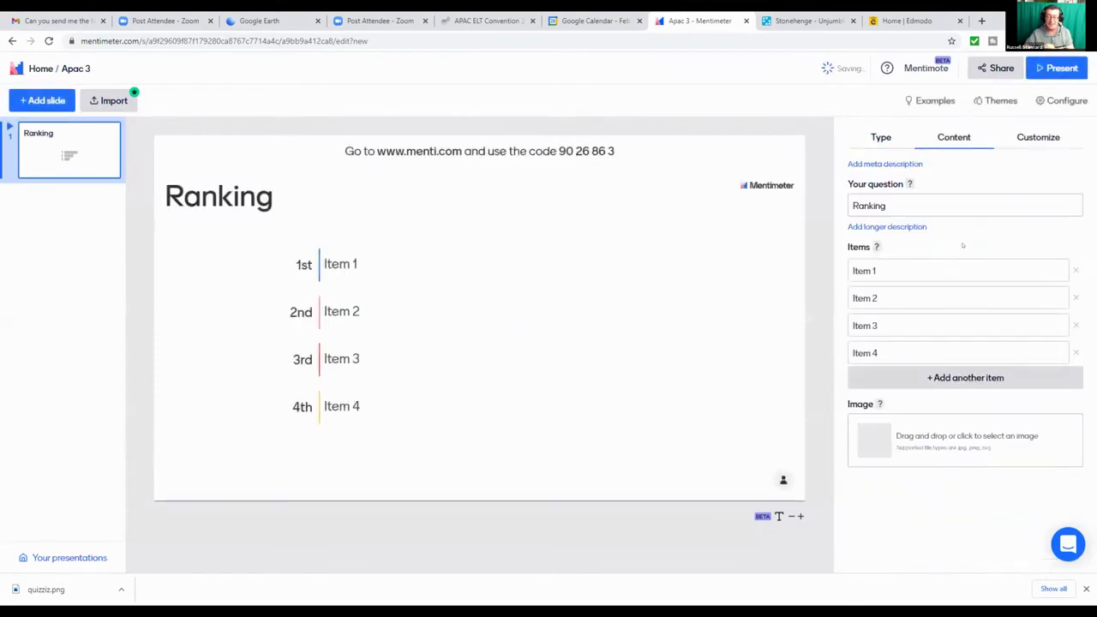
{"action": "left_click", "coordinate": [891, 271]}
{"action": "type", "text": "s"}
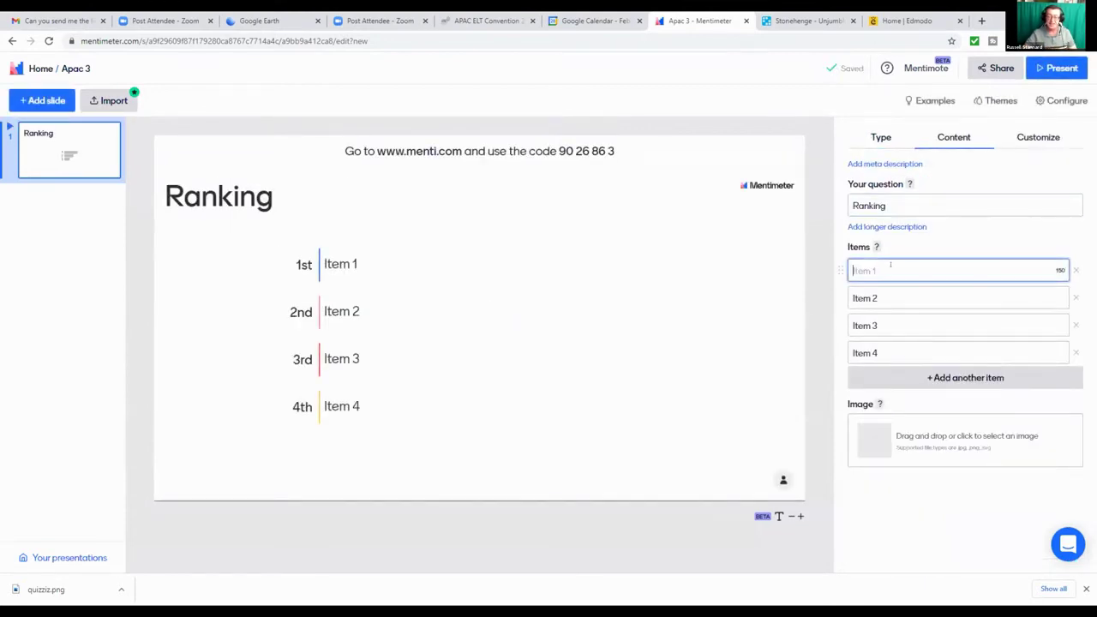
{"action": "right_click", "coordinate": [891, 272]}
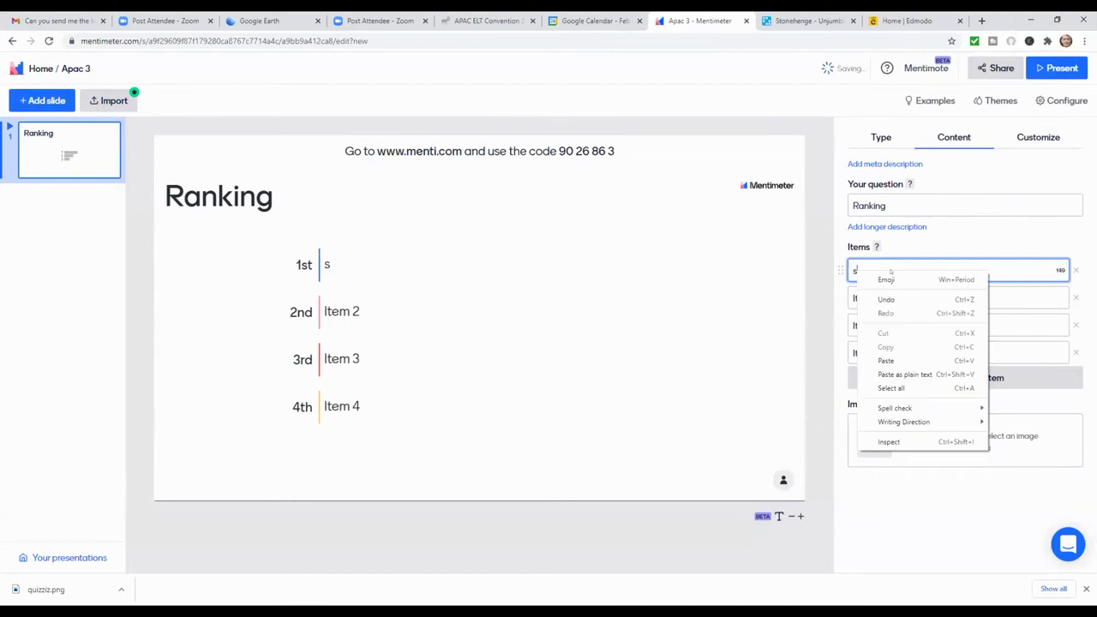
Set the question text of the ranking slide to "Rank these technologies"
{"action": "left_click", "coordinate": [894, 203]}
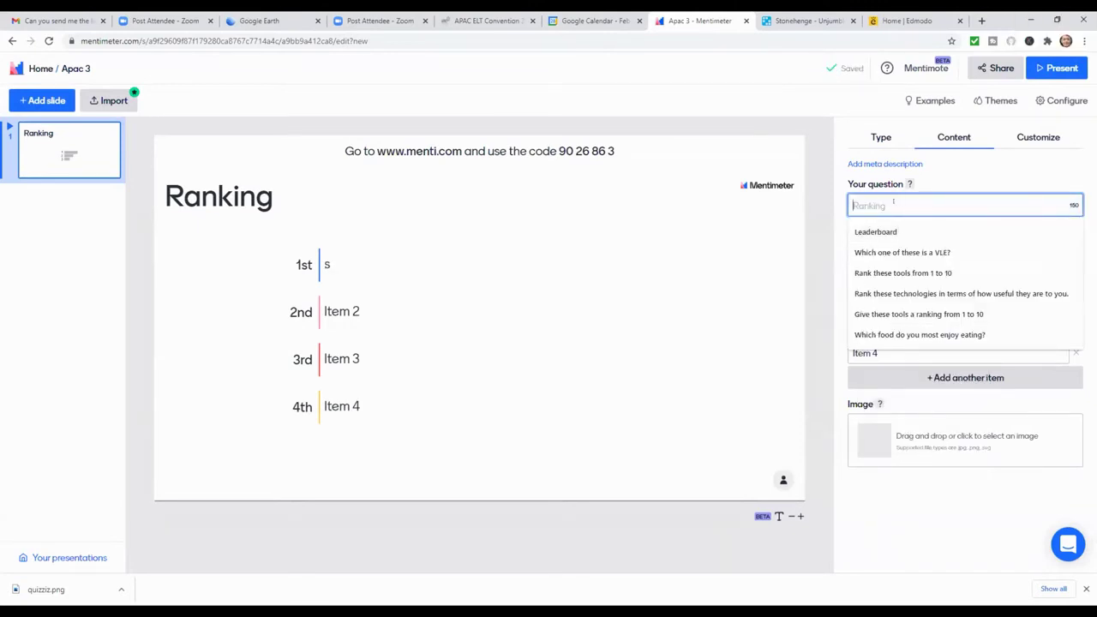
{"action": "left_click", "coordinate": [902, 205]}
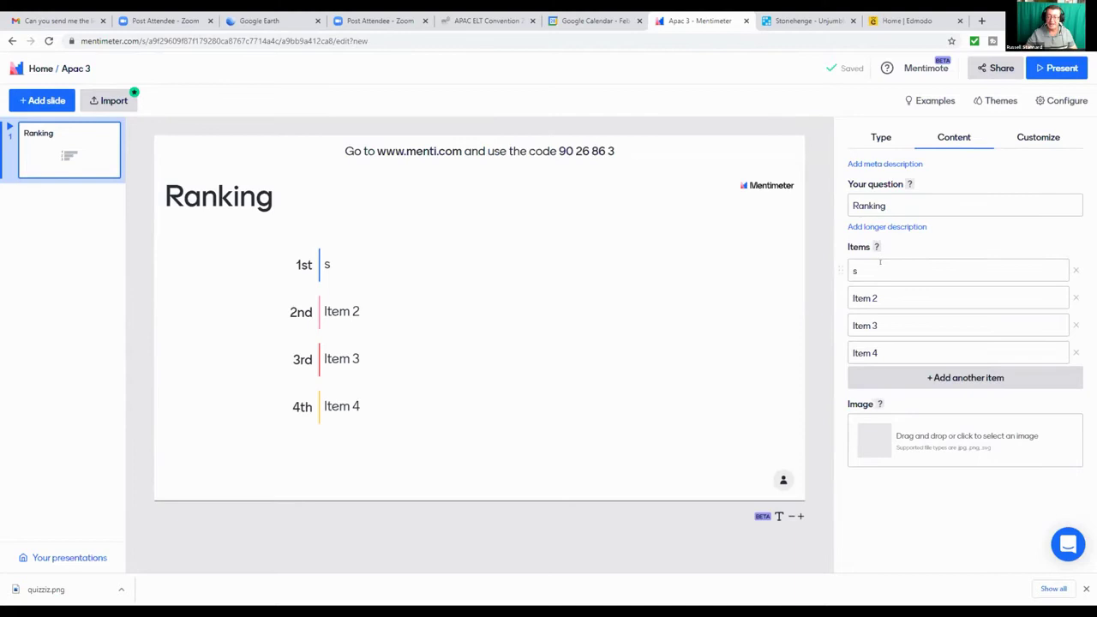
{"action": "left_click", "coordinate": [907, 201]}
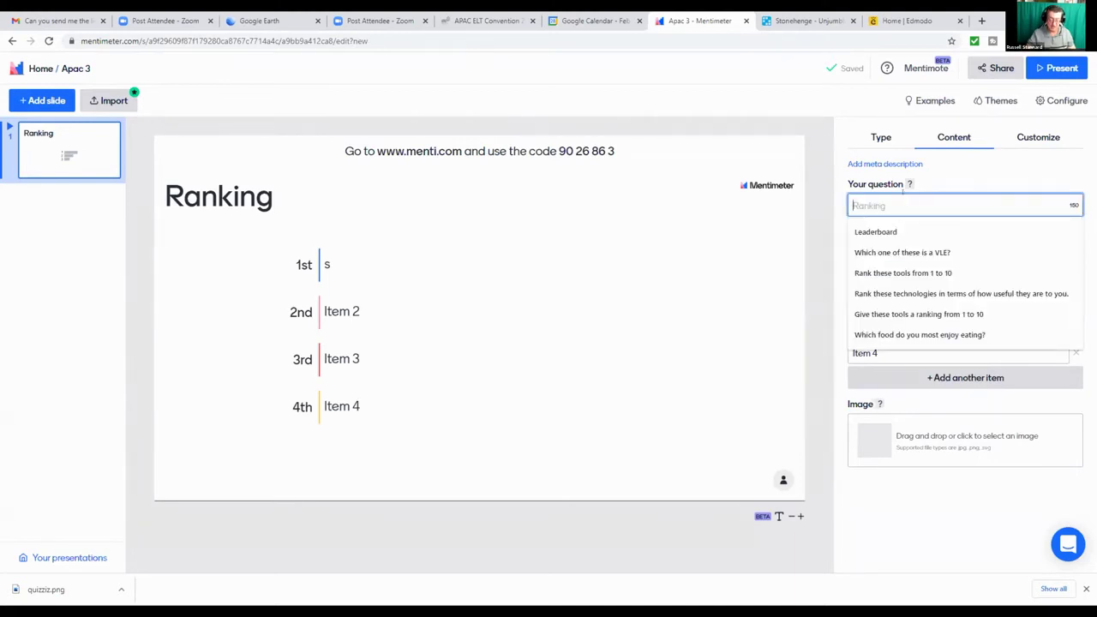
{"action": "type", "text": "Rank these"}
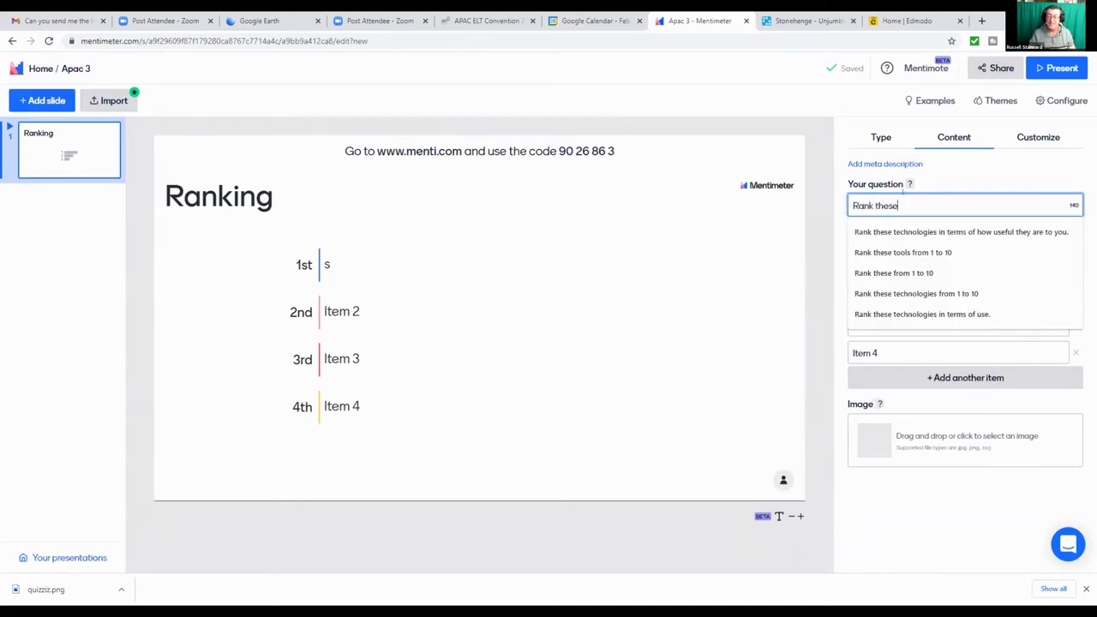
{"action": "type", "text": " technologies"}
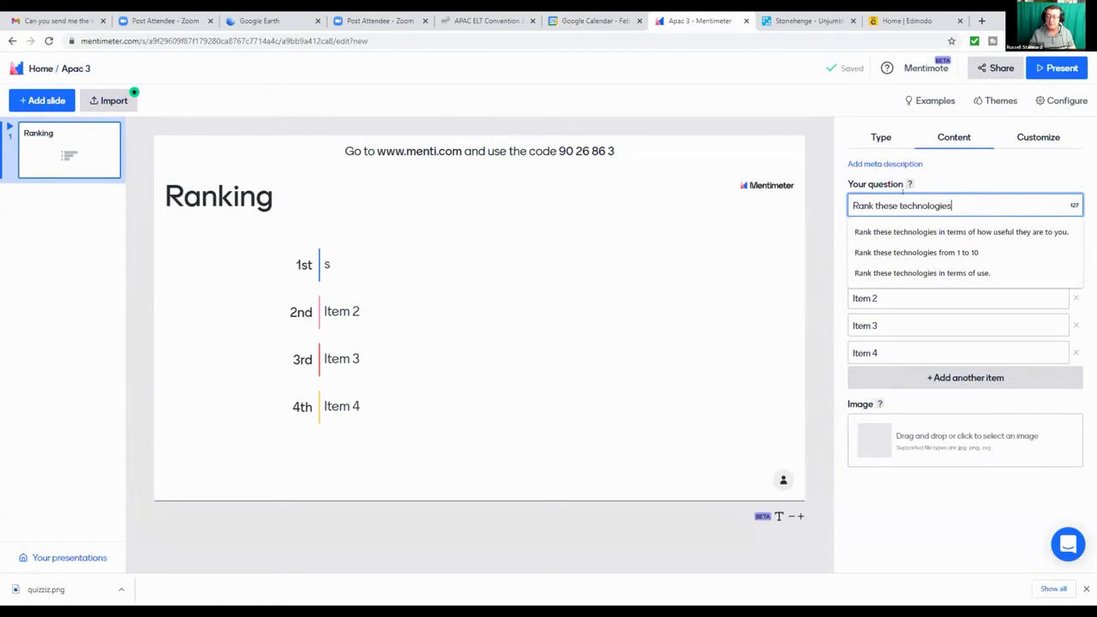
Set the first two ranking items to SKYPE and Word
{"action": "left_click", "coordinate": [883, 297]}
{"action": "left_click", "coordinate": [882, 270]}
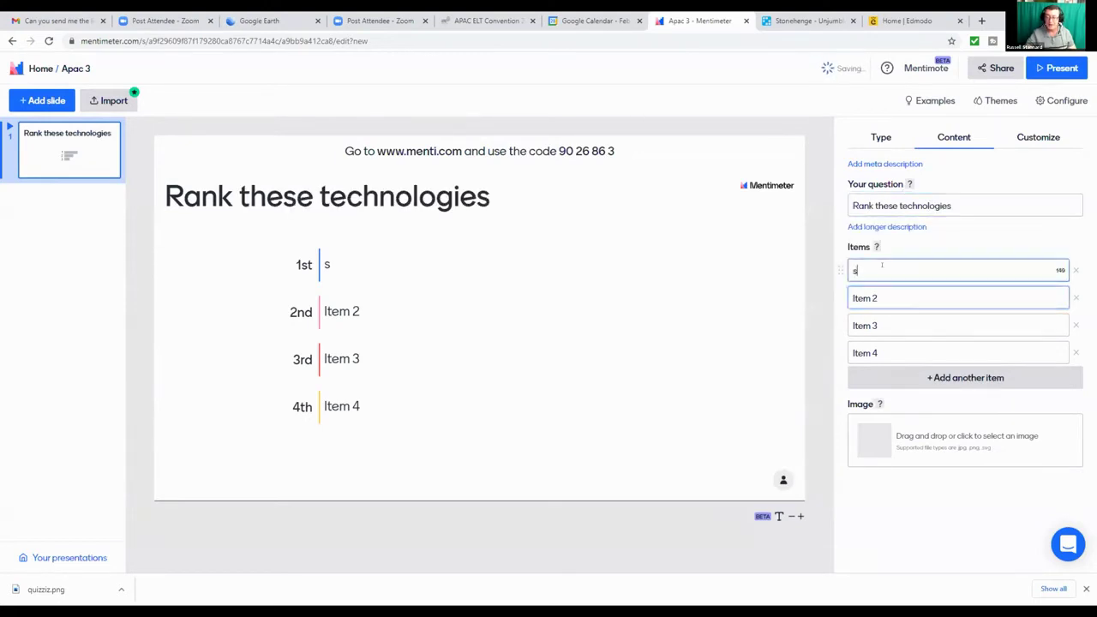
{"action": "key", "text": "BackSpace"}
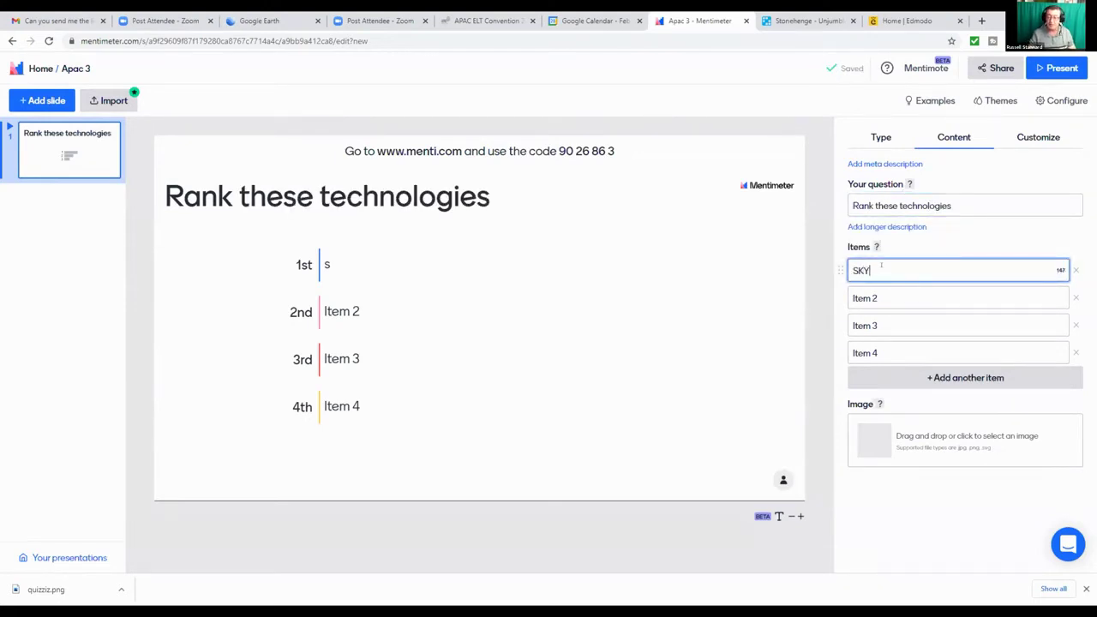
{"action": "left_click", "coordinate": [883, 298]}
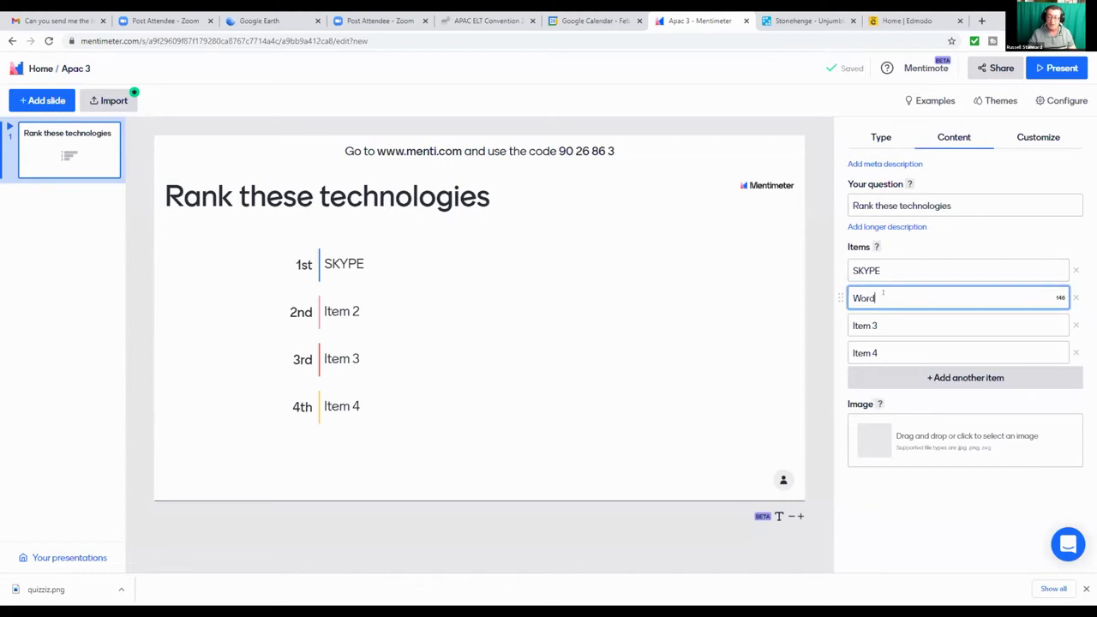
Set the third ranking item to PPT and the fourth to YouTube
{"action": "left_click", "coordinate": [899, 320]}
{"action": "type", "text": "P"}
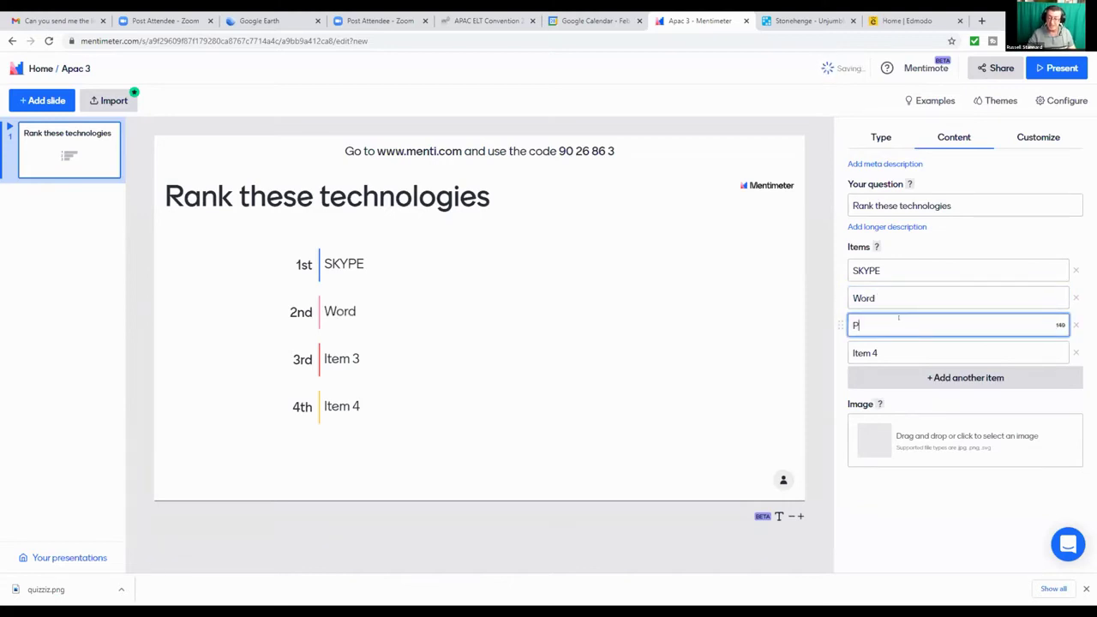
{"action": "type", "text": "PT"}
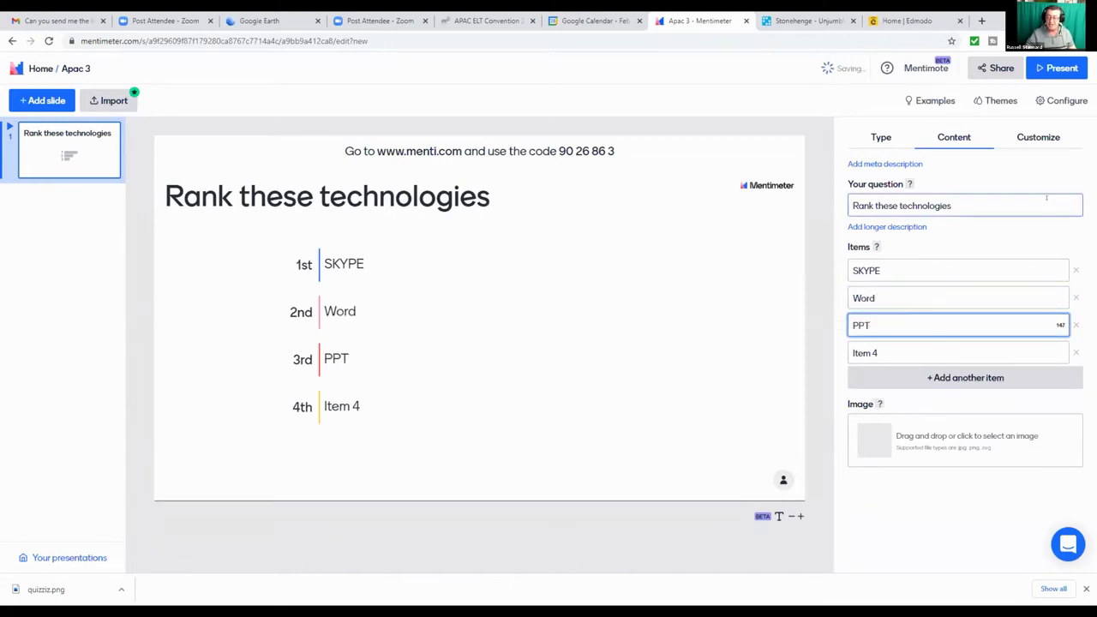
{"action": "left_click", "coordinate": [889, 348]}
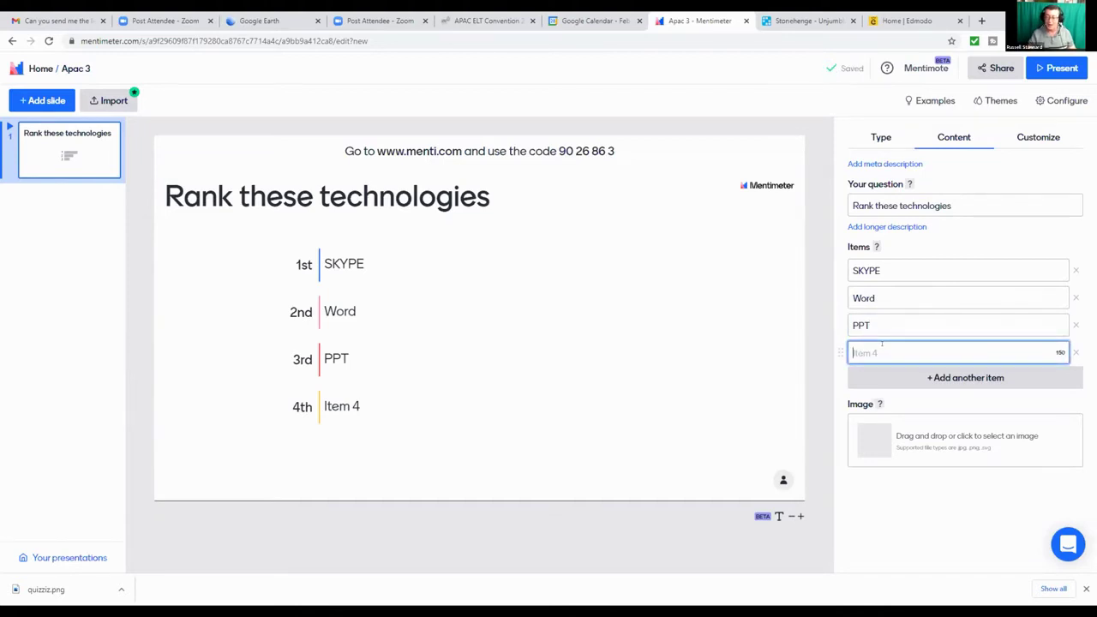
{"action": "type", "text": "Z"}
{"action": "key", "text": "BackSpace"}
{"action": "type", "text": "YouTube"}
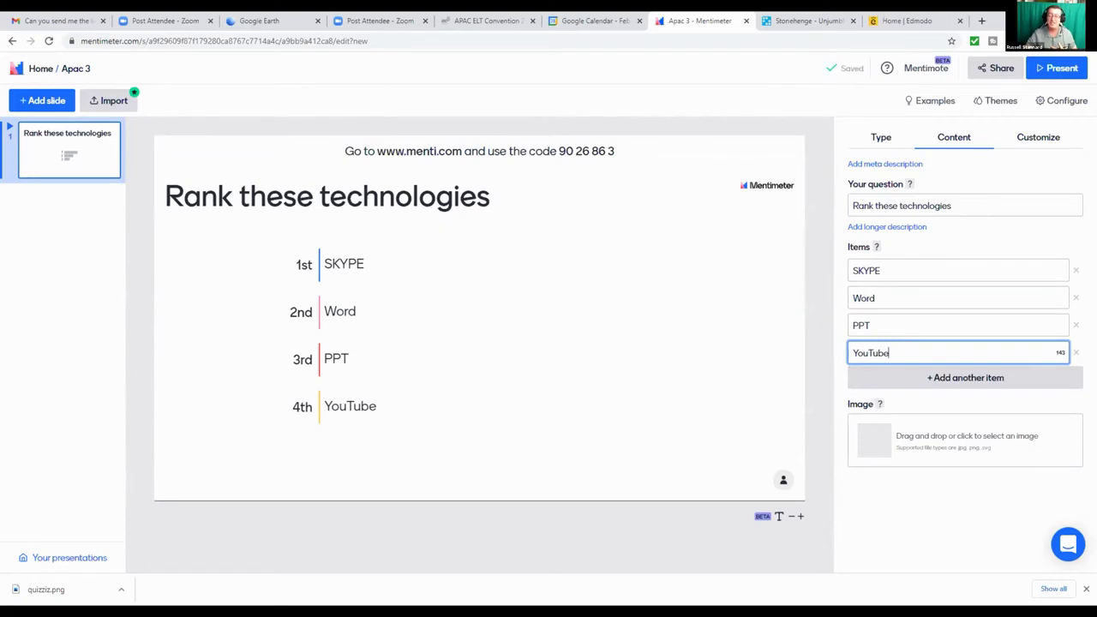
Copy the voting link of Apac 3 from its sharing settings and close them
{"action": "left_click", "coordinate": [995, 69]}
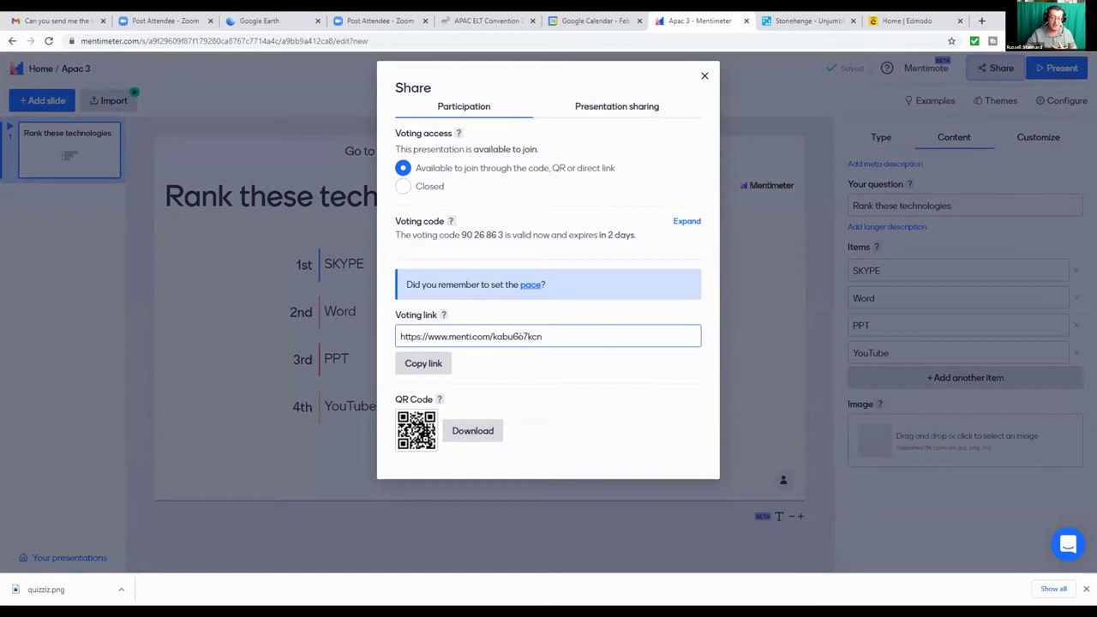
{"action": "left_click", "coordinate": [423, 365]}
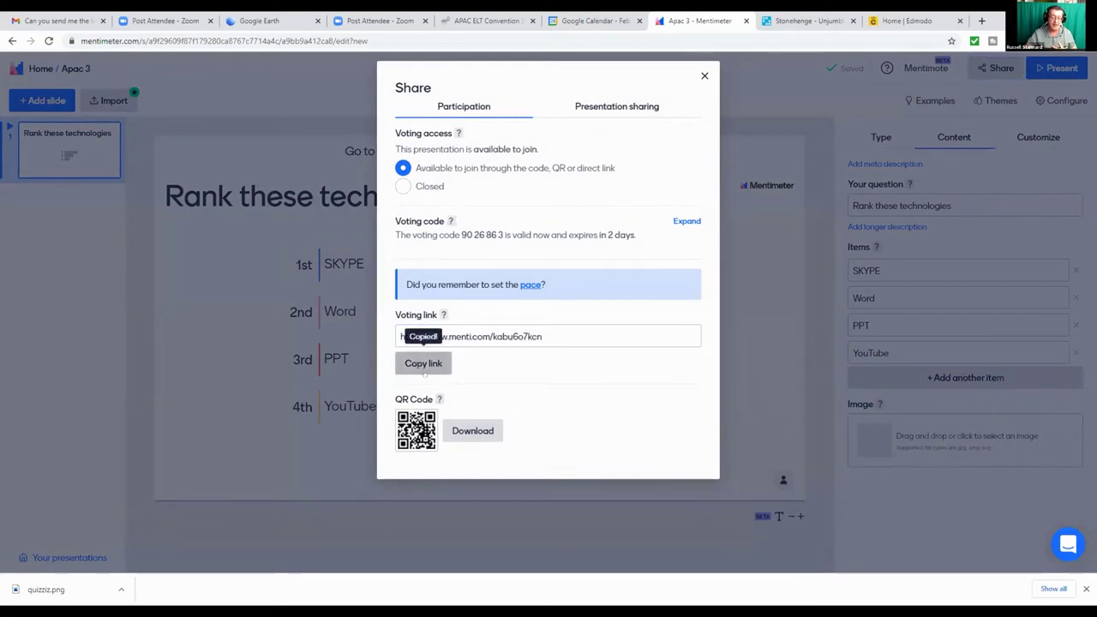
{"action": "left_click", "coordinate": [704, 76]}
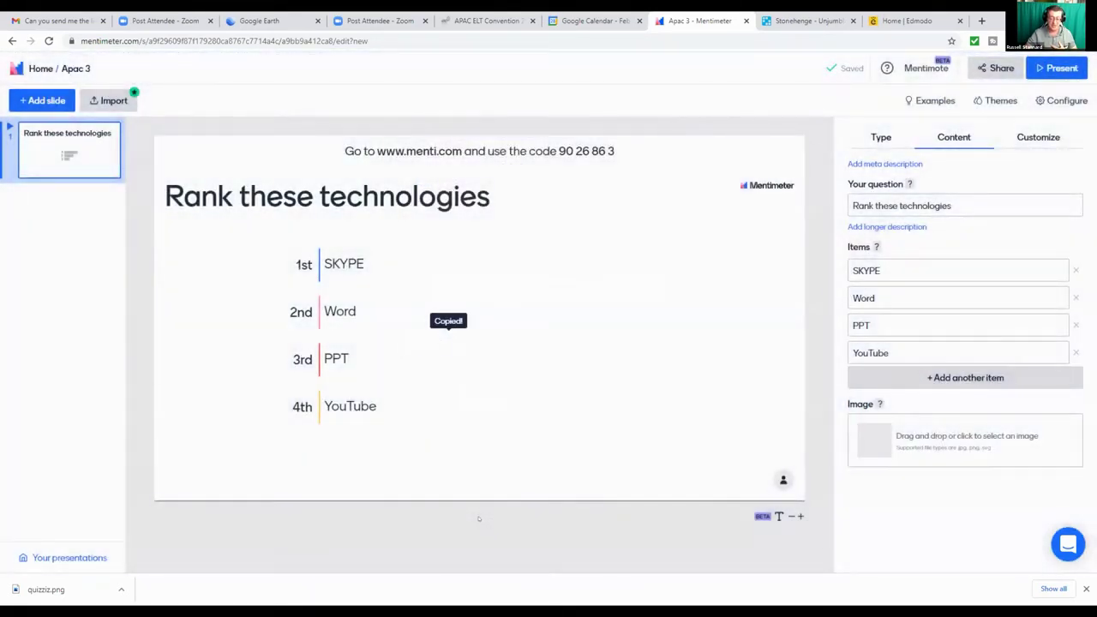
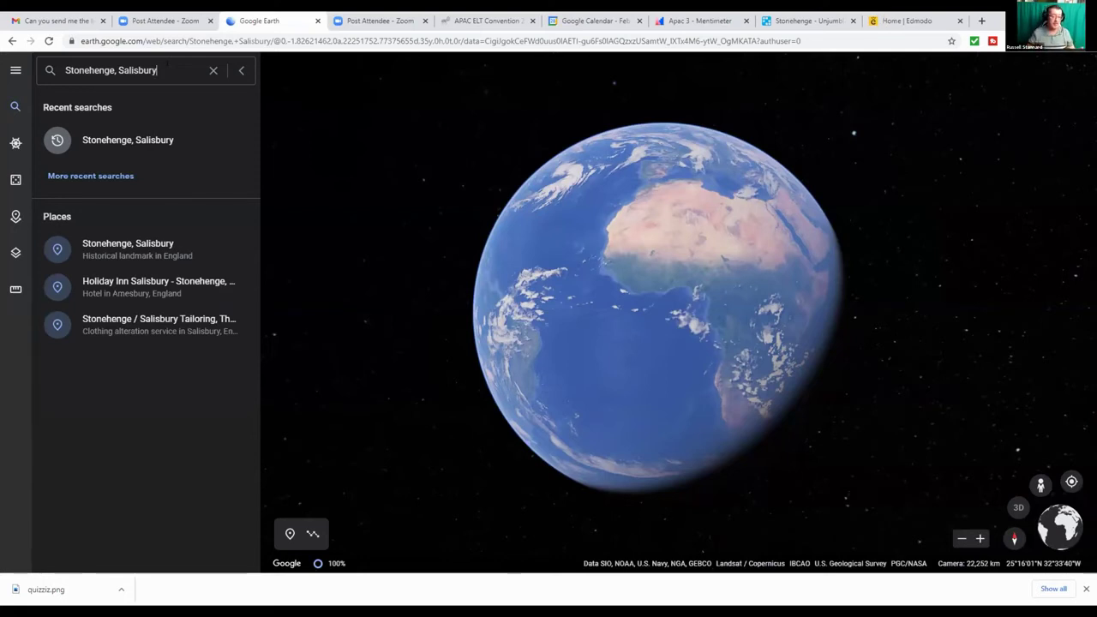
Switch to Google Earth, search for Stonehenge, Salisbury, and view the stone circle with the surrounding paths and fields from above
{"action": "key", "text": "Return"}
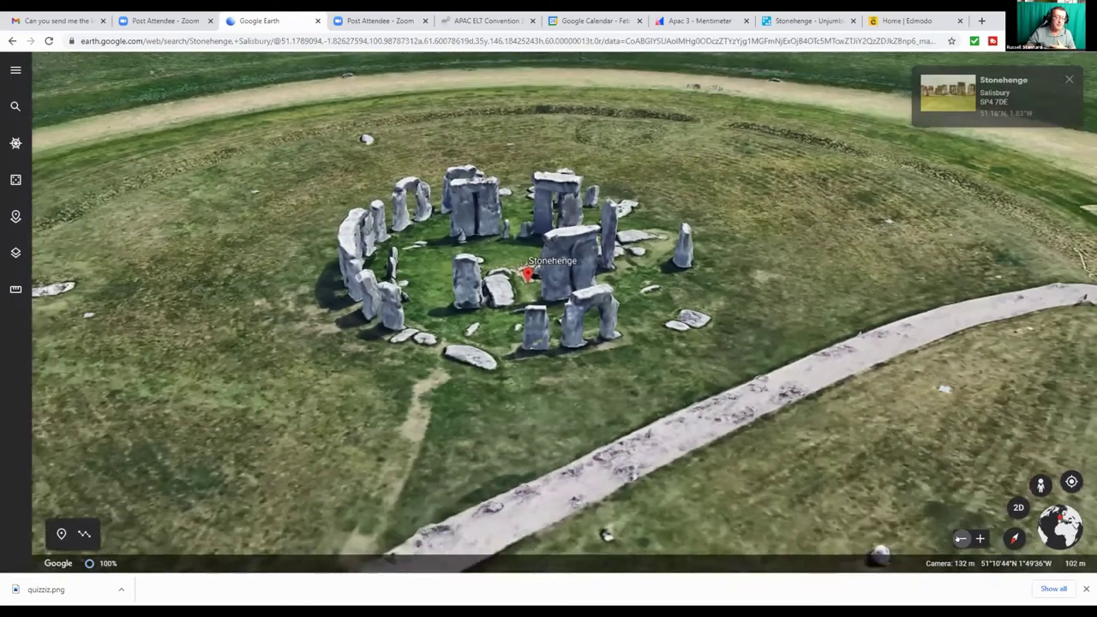
{"action": "left_click", "coordinate": [960, 538]}
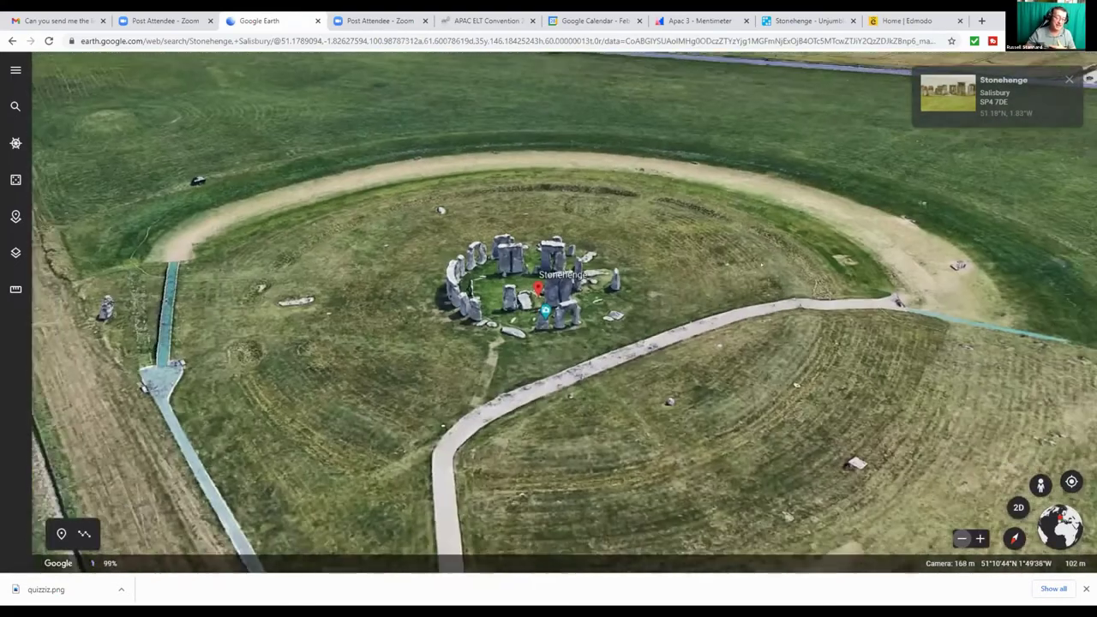
{"action": "left_click", "coordinate": [960, 538]}
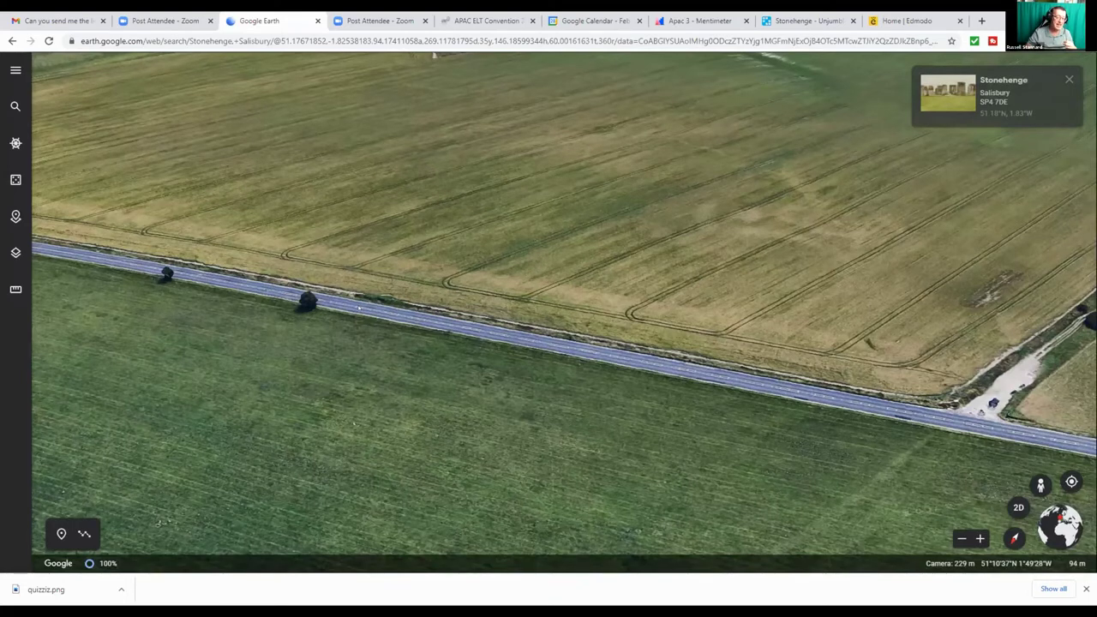
{"action": "left_click_drag", "start_coordinate": [379, 408], "coordinate": [548, 159]}
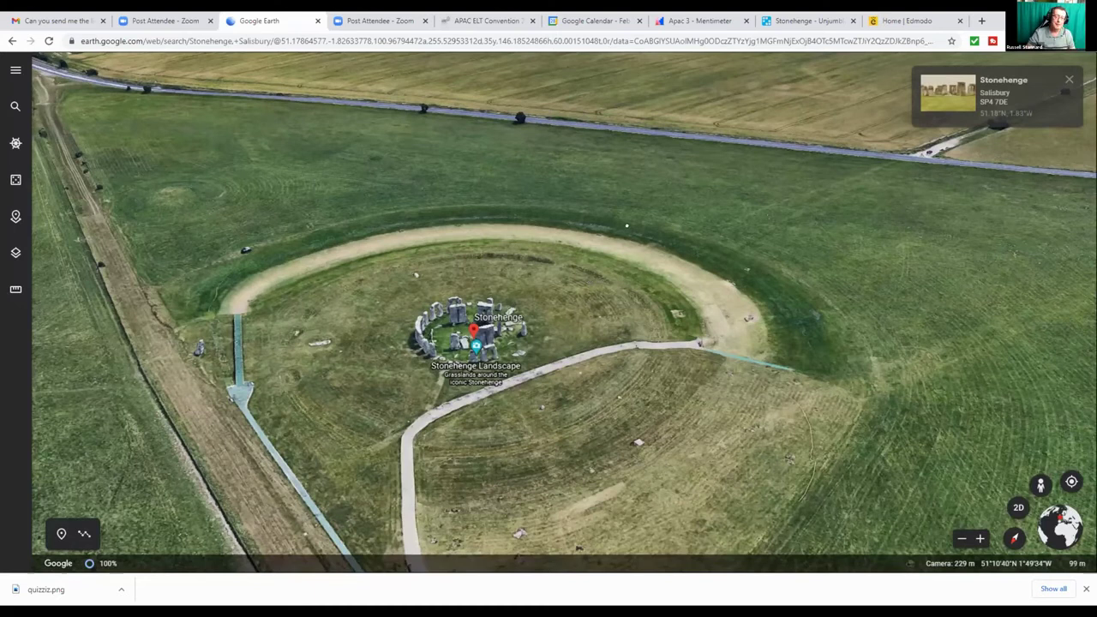
{"action": "scroll", "coordinate": [926, 181], "scroll_direction": "up", "scroll_amount": 1}
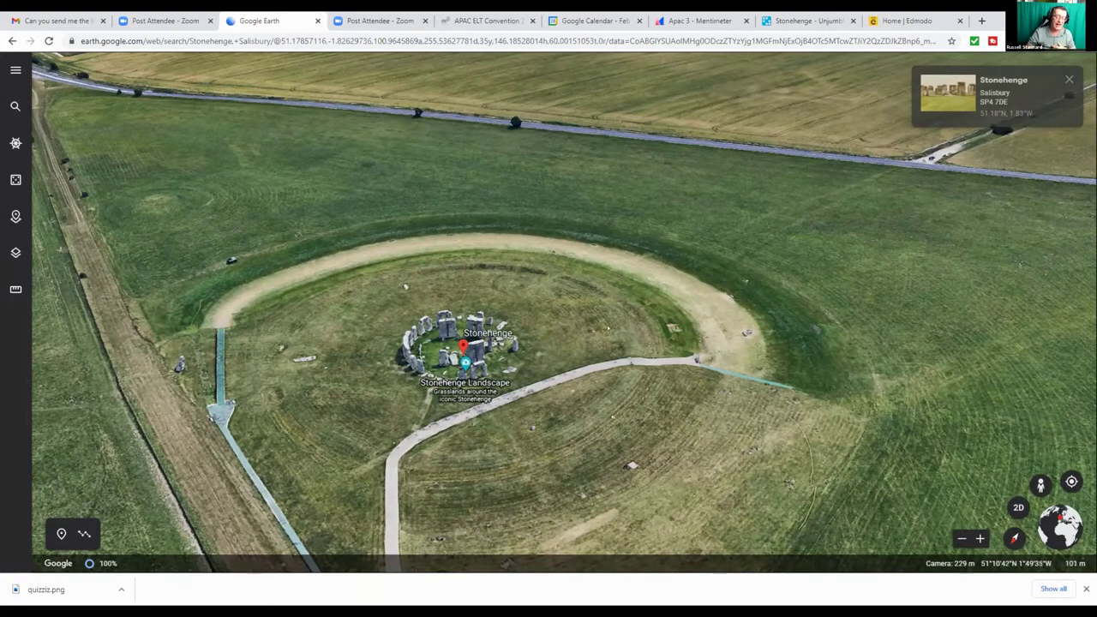
{"action": "key", "text": "Down"}
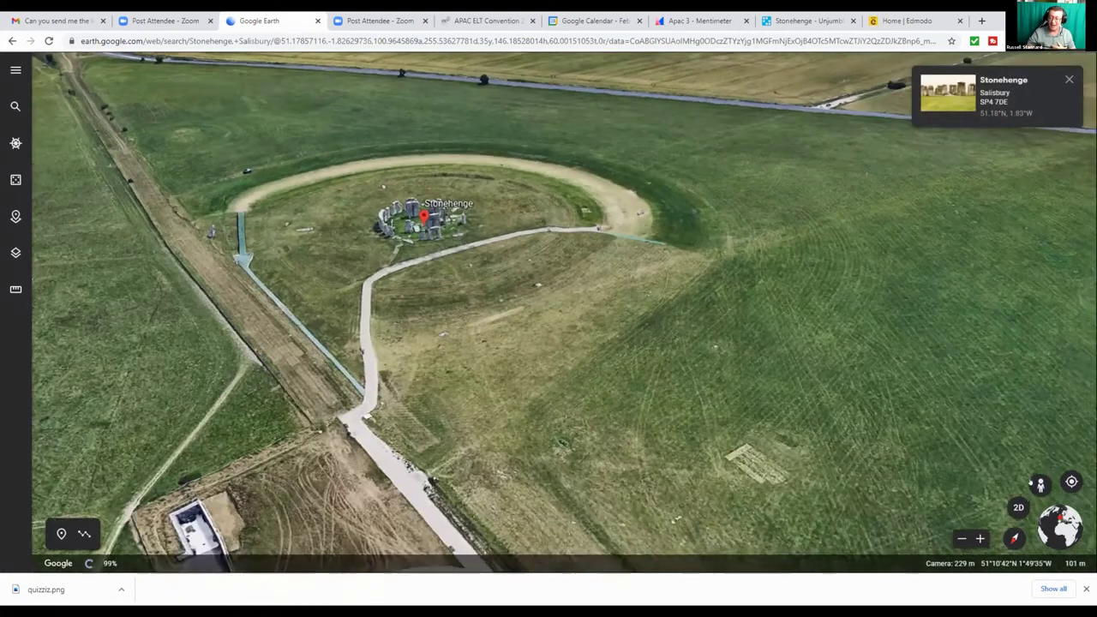
Enter Street View on the circular path around Stonehenge and look around towards the stones, the visitors and the distant road
{"action": "left_click_drag", "start_coordinate": [1040, 486], "coordinate": [505, 185]}
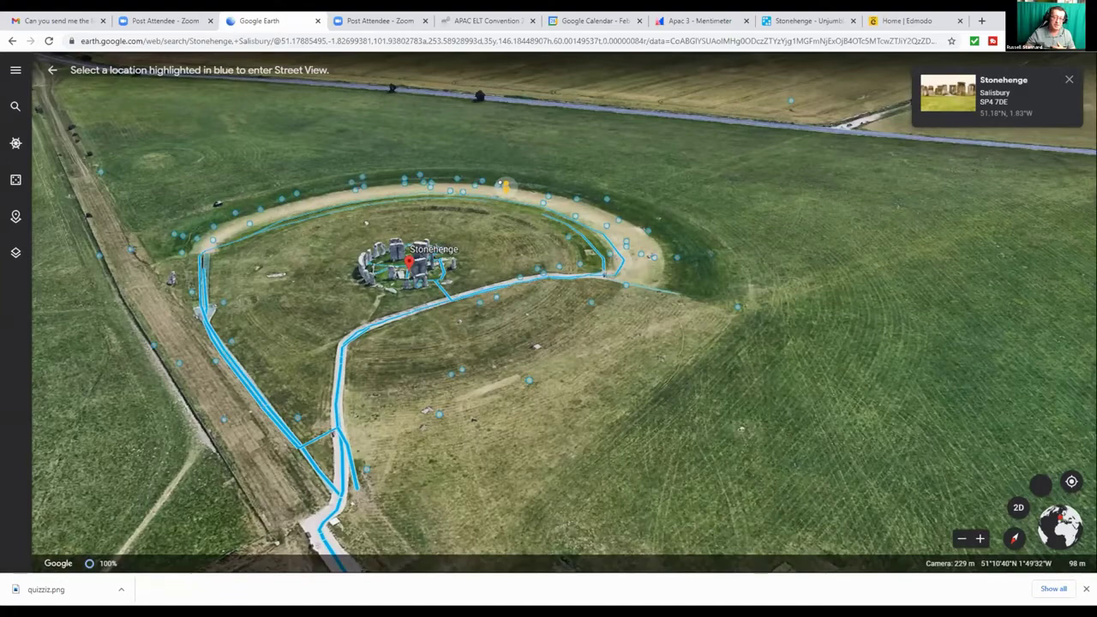
{"action": "left_click_drag", "start_coordinate": [507, 186], "coordinate": [507, 187]}
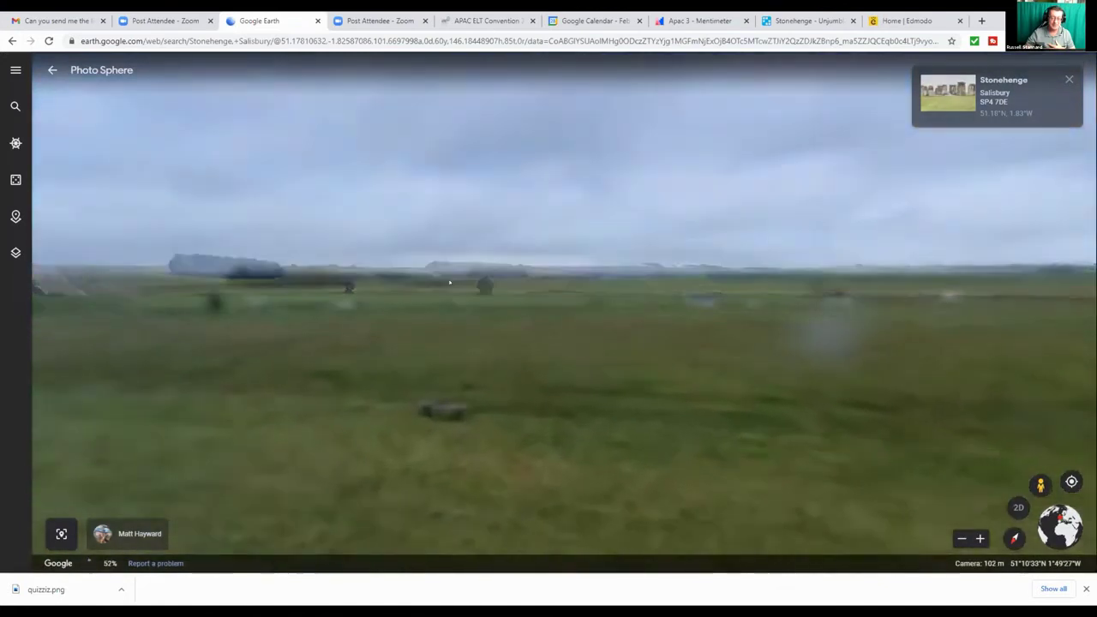
{"action": "left_click_drag", "start_coordinate": [567, 260], "coordinate": [616, 509]}
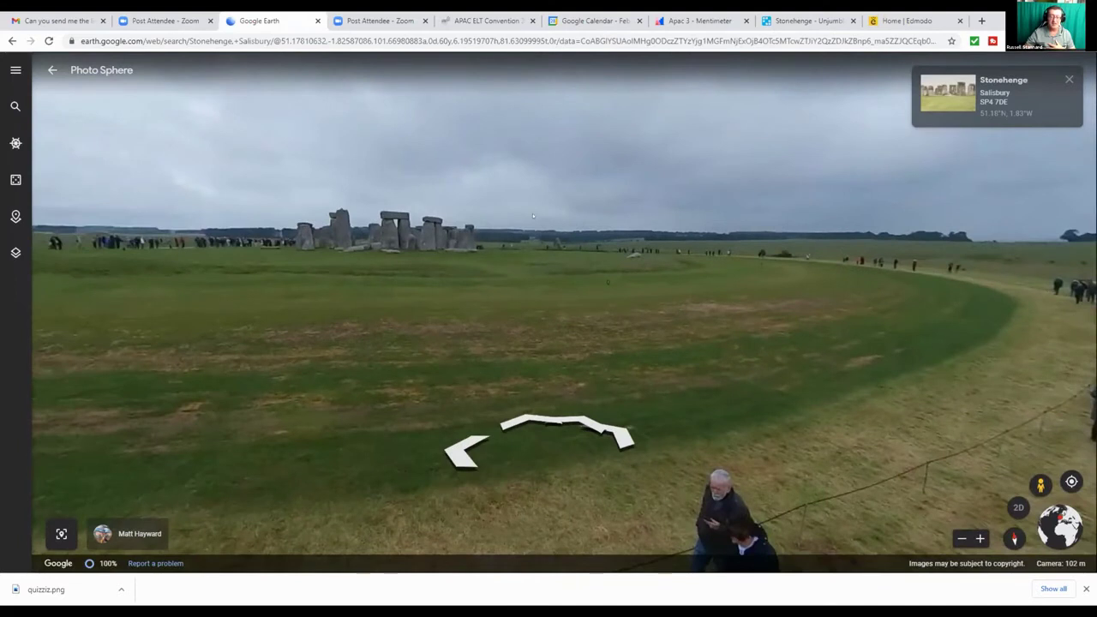
{"action": "left_click_drag", "start_coordinate": [533, 300], "coordinate": [470, 273]}
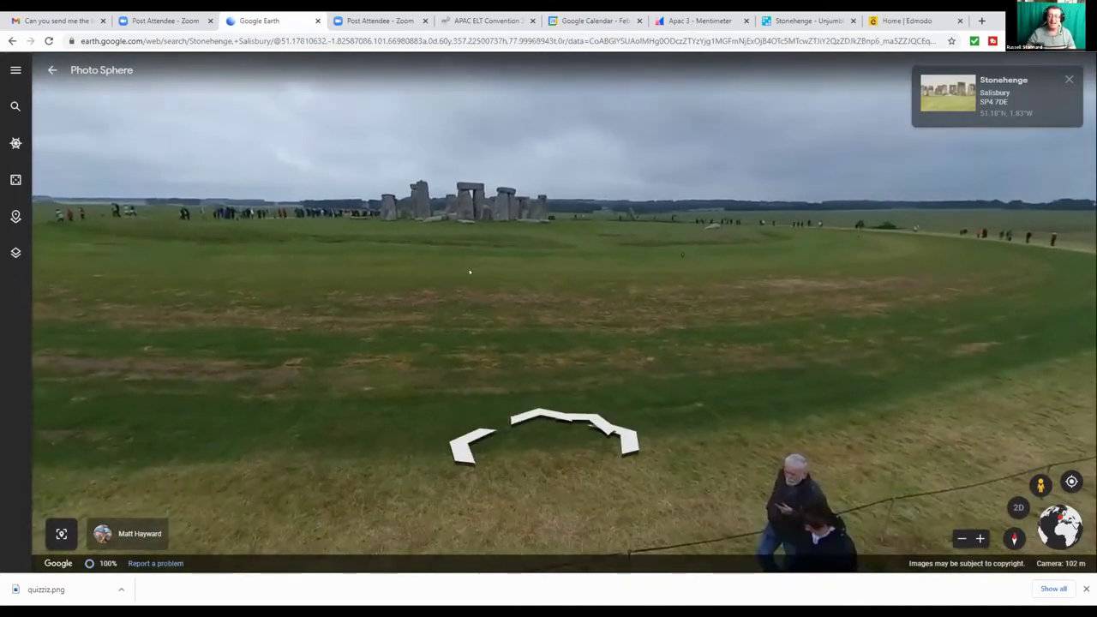
{"action": "left_click_drag", "start_coordinate": [843, 391], "coordinate": [605, 180]}
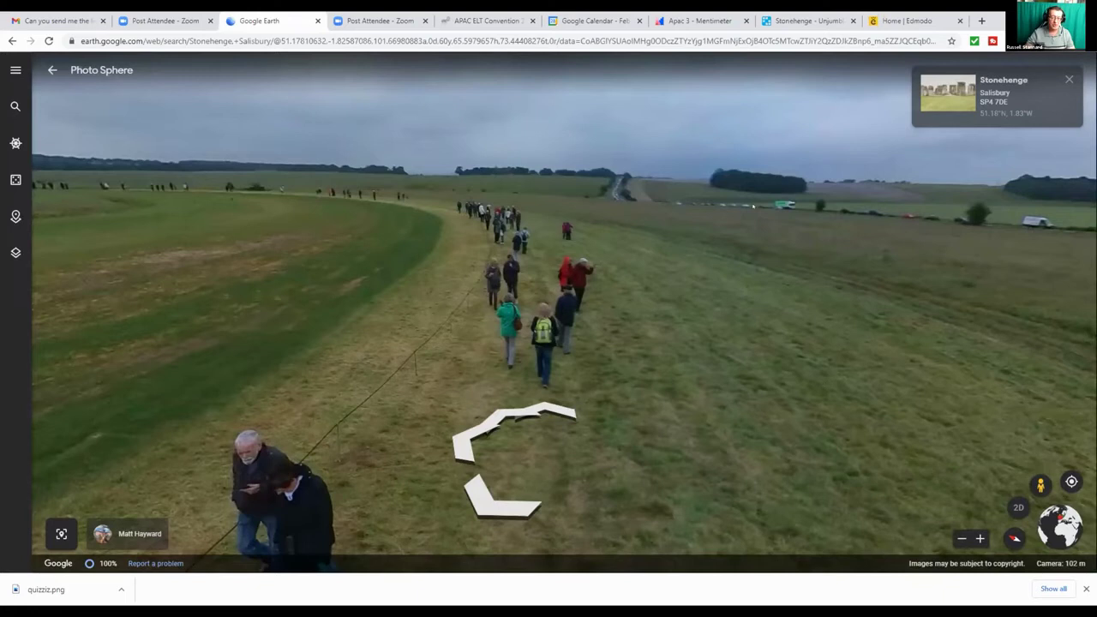
{"action": "left_click_drag", "start_coordinate": [368, 299], "coordinate": [714, 155]}
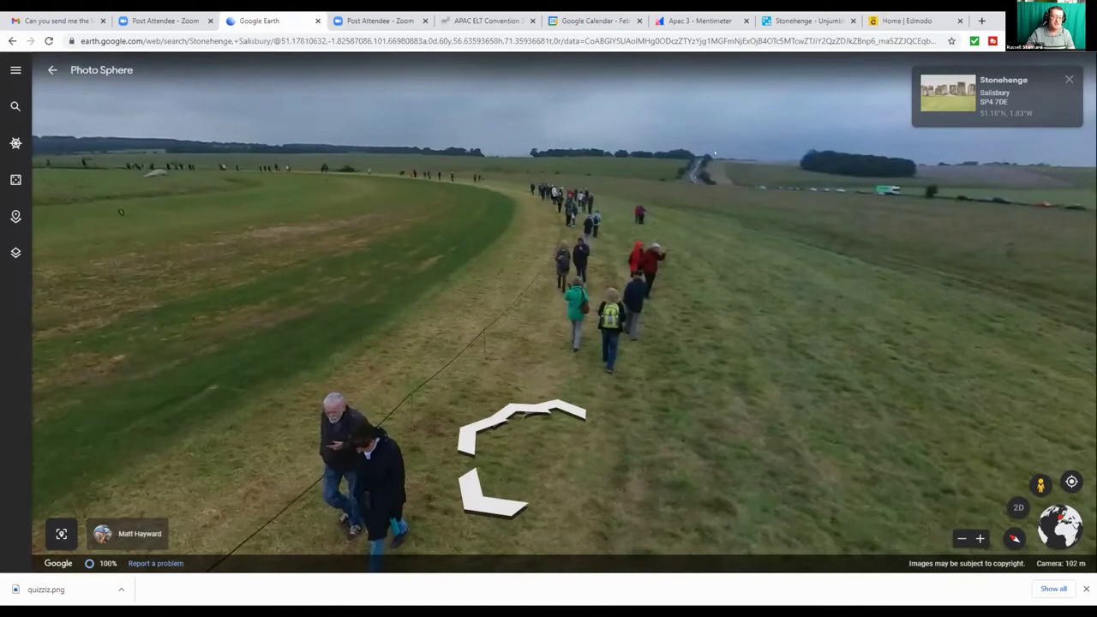
Turn the Street View back to face the Stonehenge stone circle across the grass
{"action": "left_click_drag", "start_coordinate": [378, 290], "coordinate": [652, 345]}
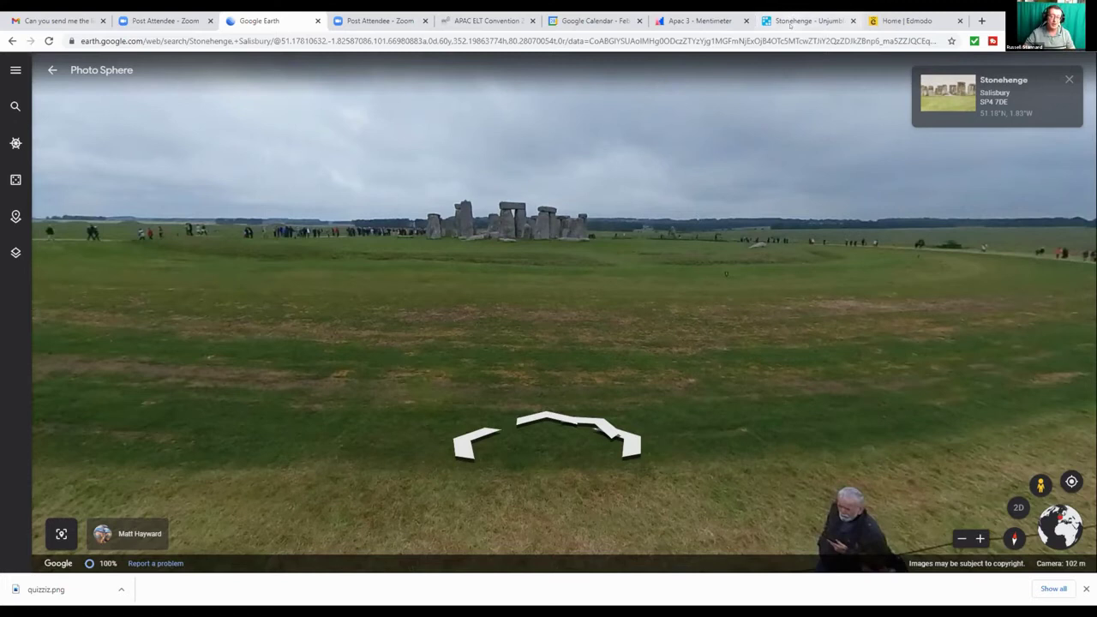
Switch to Wordwall, start the Stonehenge Unjumble activity and rearrange the first sentence to "The stones are taken from Wales."
{"action": "left_click", "coordinate": [797, 22]}
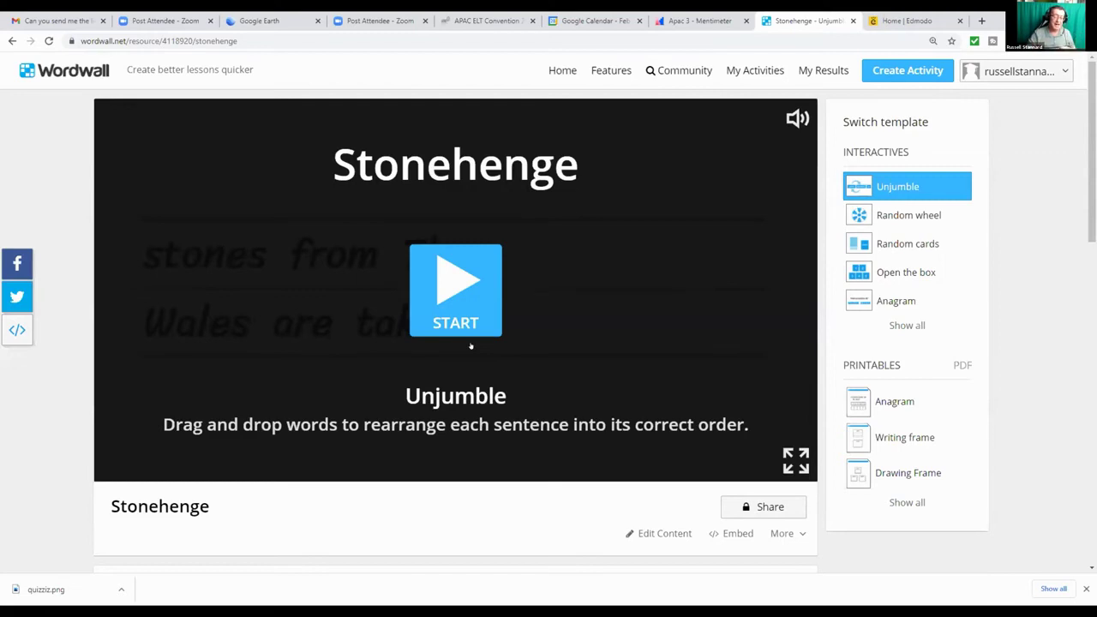
{"action": "left_click", "coordinate": [452, 281]}
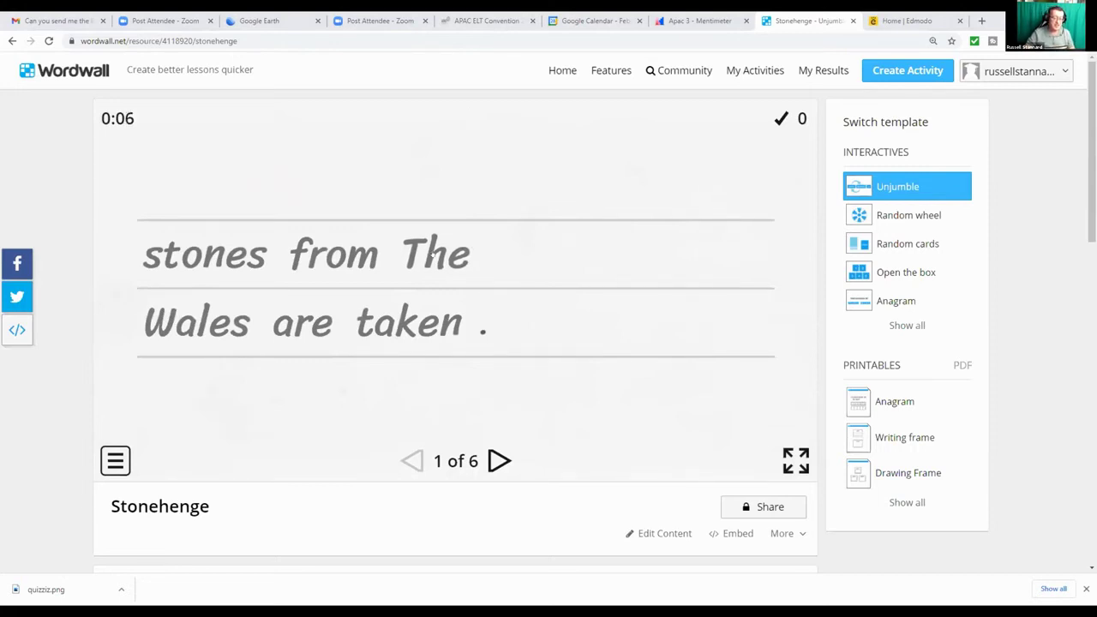
{"action": "left_click_drag", "start_coordinate": [438, 254], "coordinate": [137, 258]}
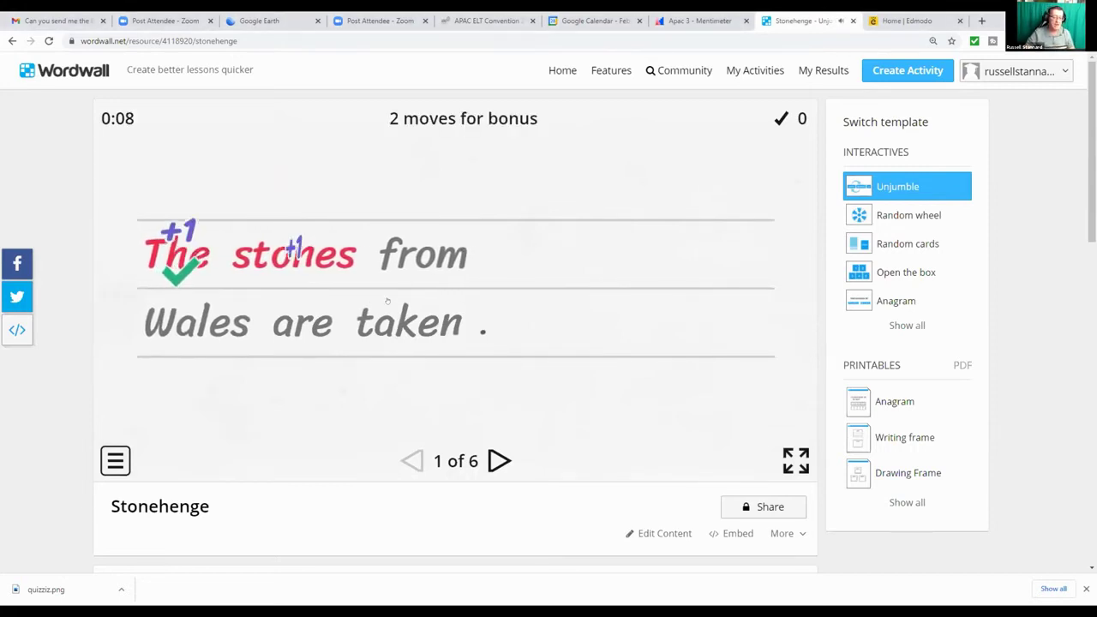
{"action": "left_click_drag", "start_coordinate": [302, 325], "coordinate": [364, 261]}
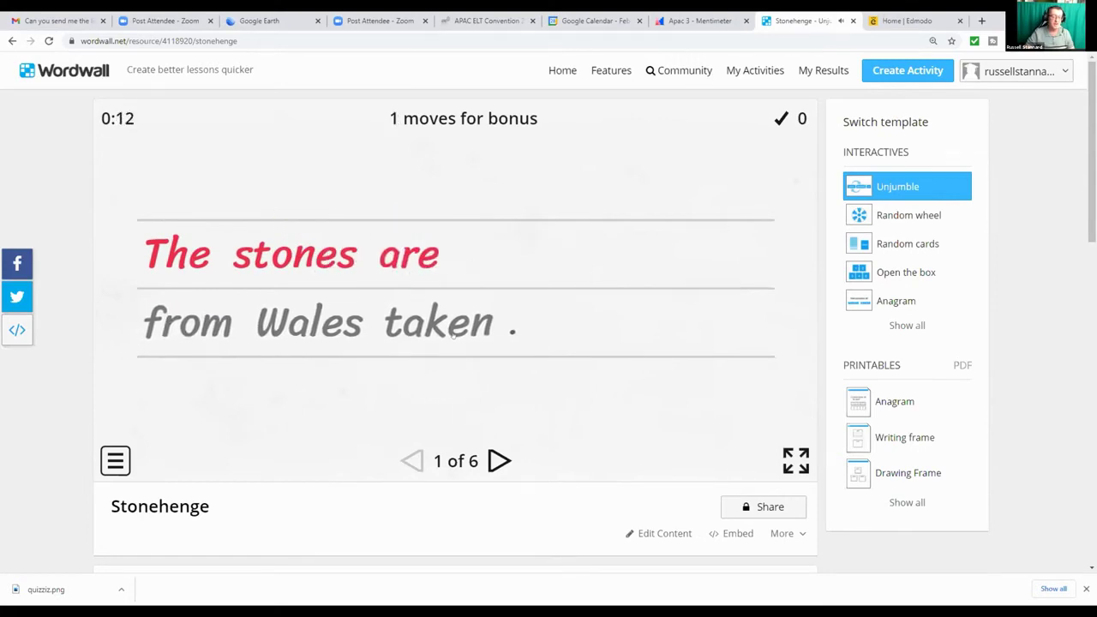
{"action": "left_click_drag", "start_coordinate": [454, 336], "coordinate": [167, 331]}
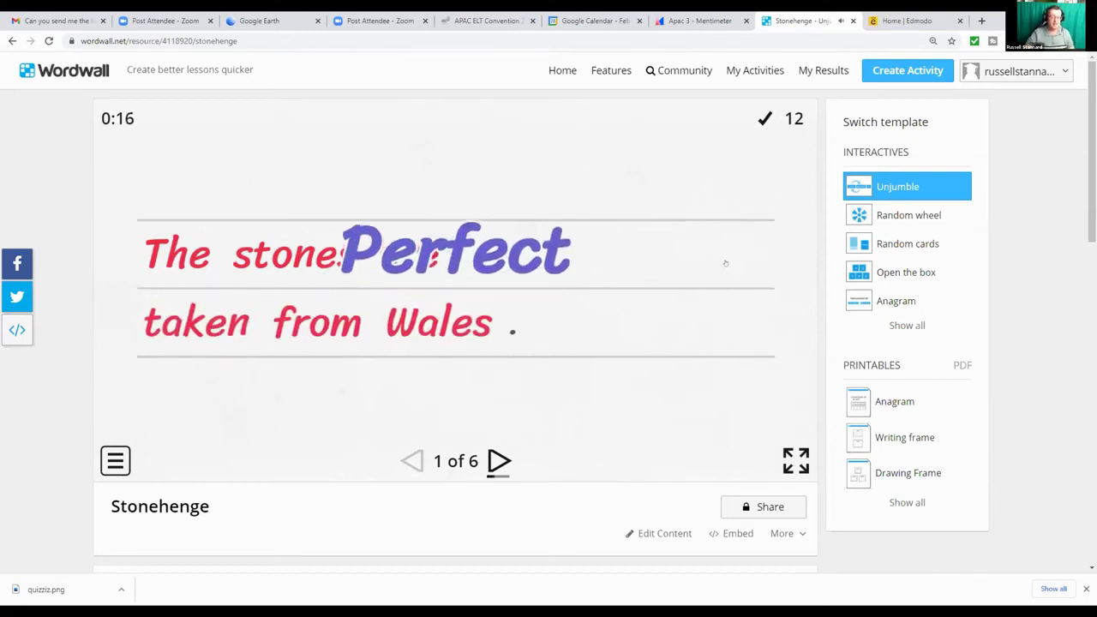
Go to the second Unjumble sentence and move the word "Stonehenge" in front of "to"
{"action": "left_click", "coordinate": [504, 459]}
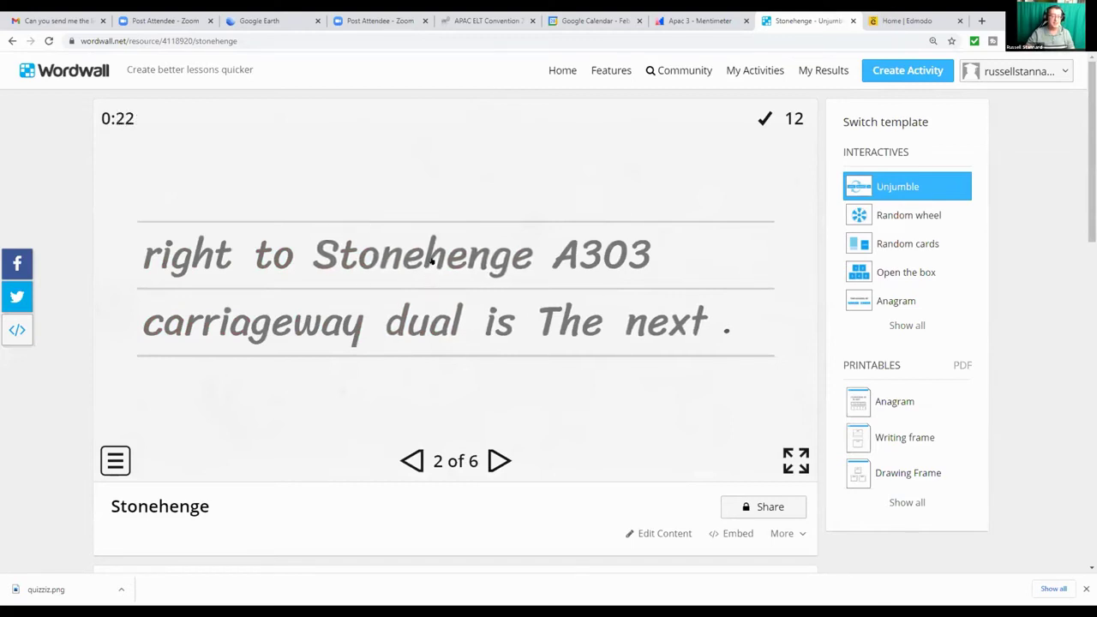
{"action": "left_click_drag", "start_coordinate": [431, 261], "coordinate": [257, 253]}
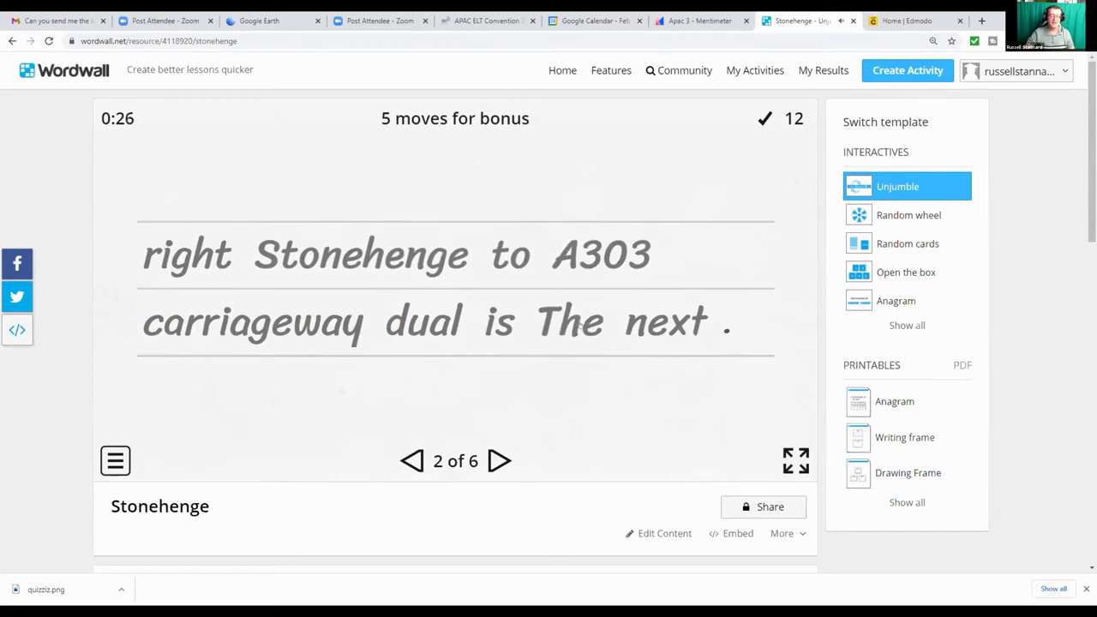
Review the phrases in the Stonehenge activity's content editor and return to the activity
{"action": "left_click", "coordinate": [664, 534]}
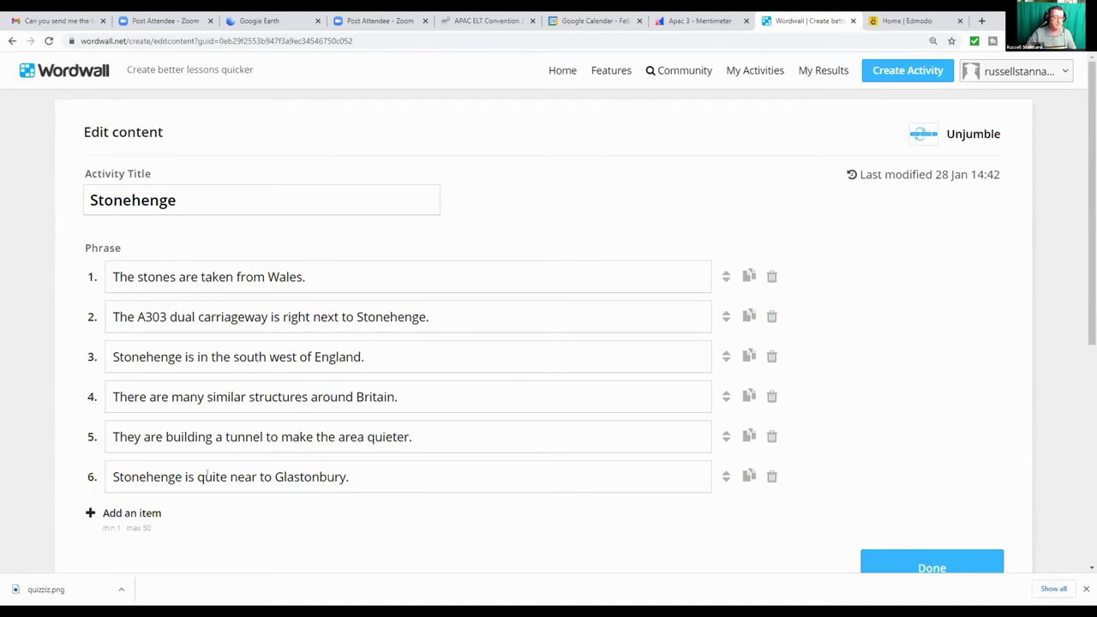
{"action": "left_click", "coordinate": [934, 564]}
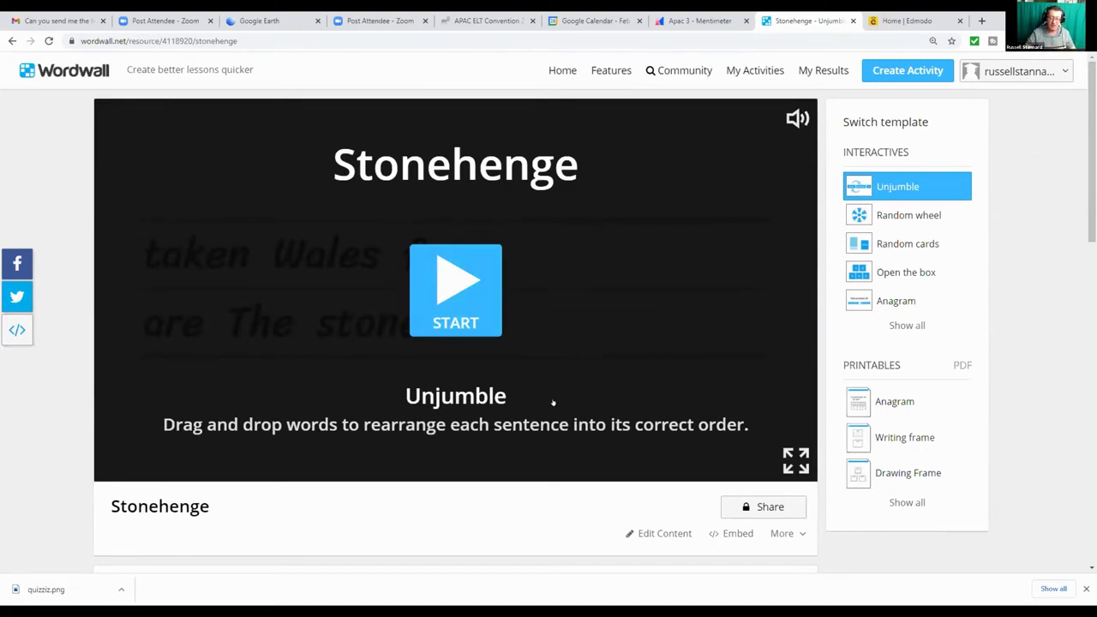
Set the Stonehenge activity as a student assignment with the default name registration and no deadline, copy its link and close the sharing dialog
{"action": "left_click", "coordinate": [763, 506]}
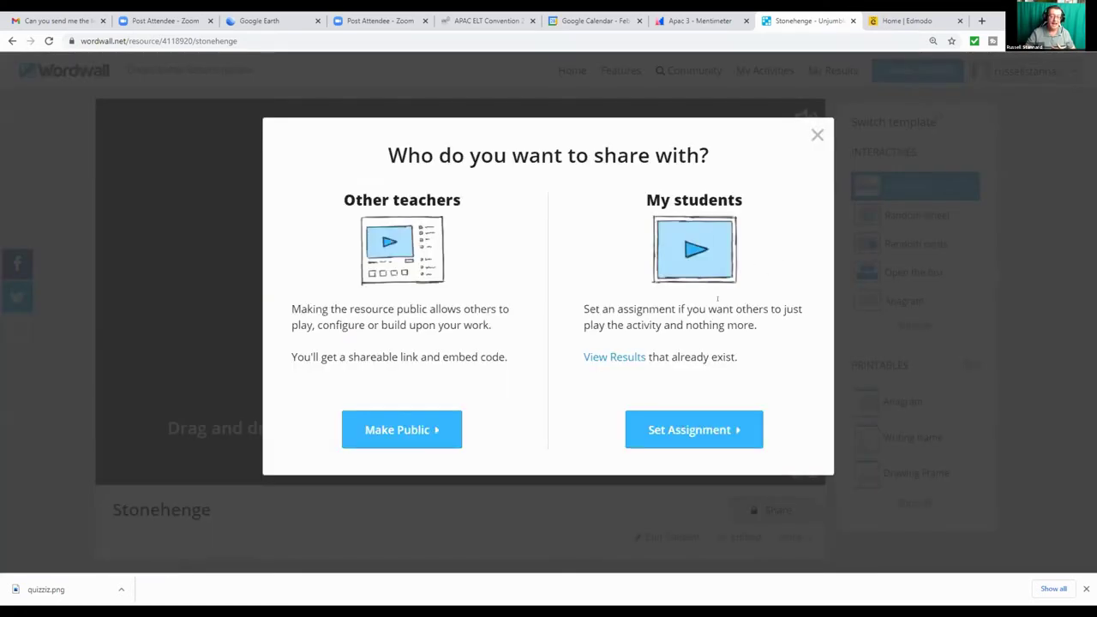
{"action": "left_click", "coordinate": [668, 427]}
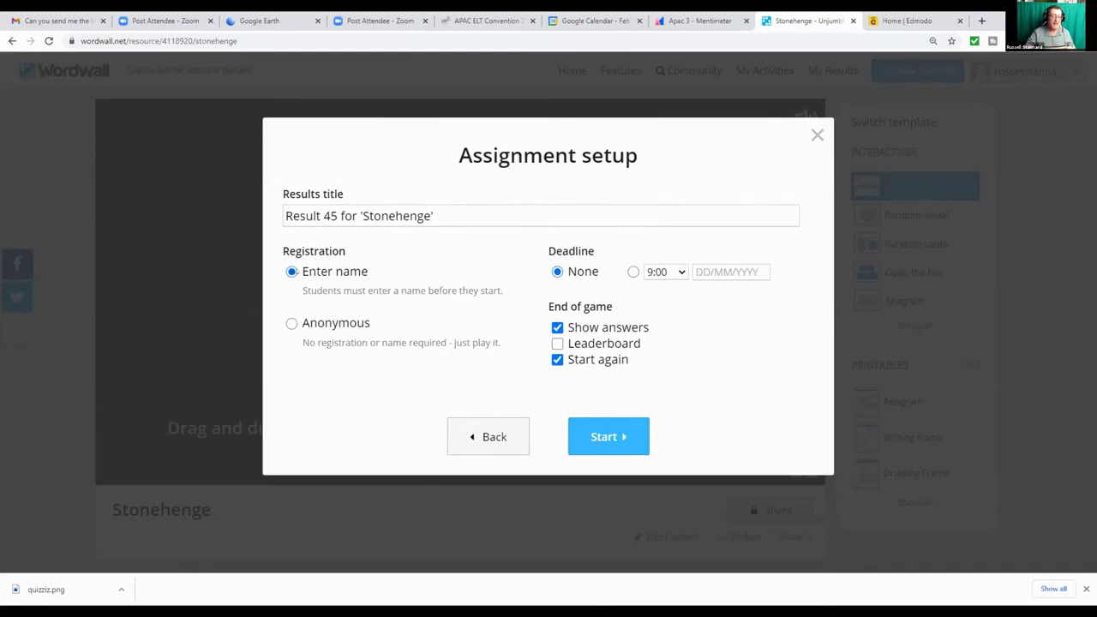
{"action": "left_click", "coordinate": [617, 434]}
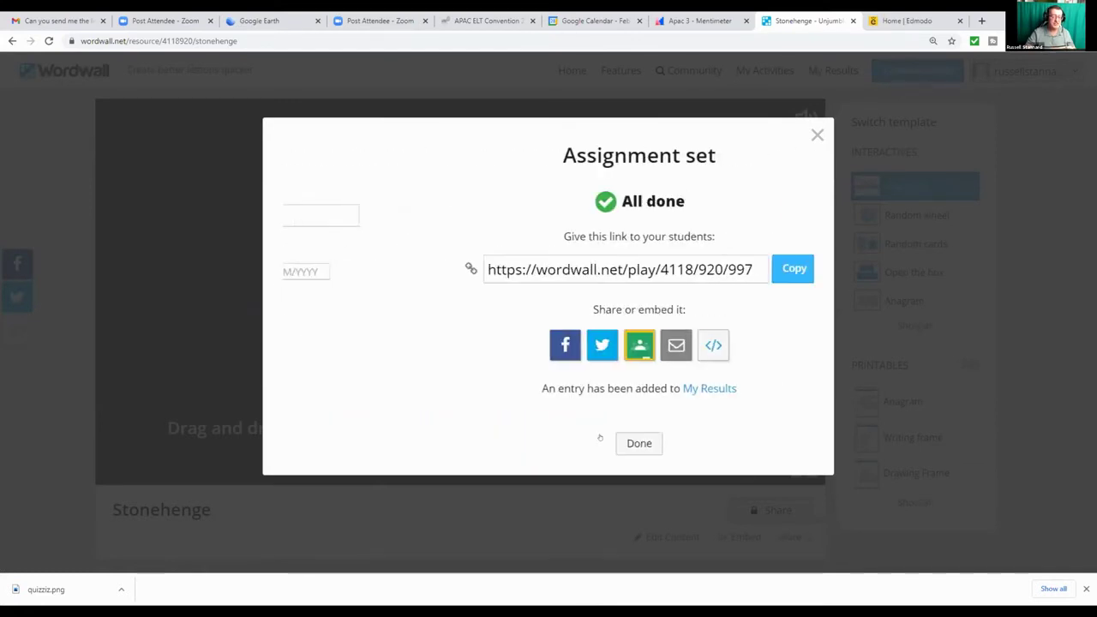
{"action": "left_click", "coordinate": [691, 276]}
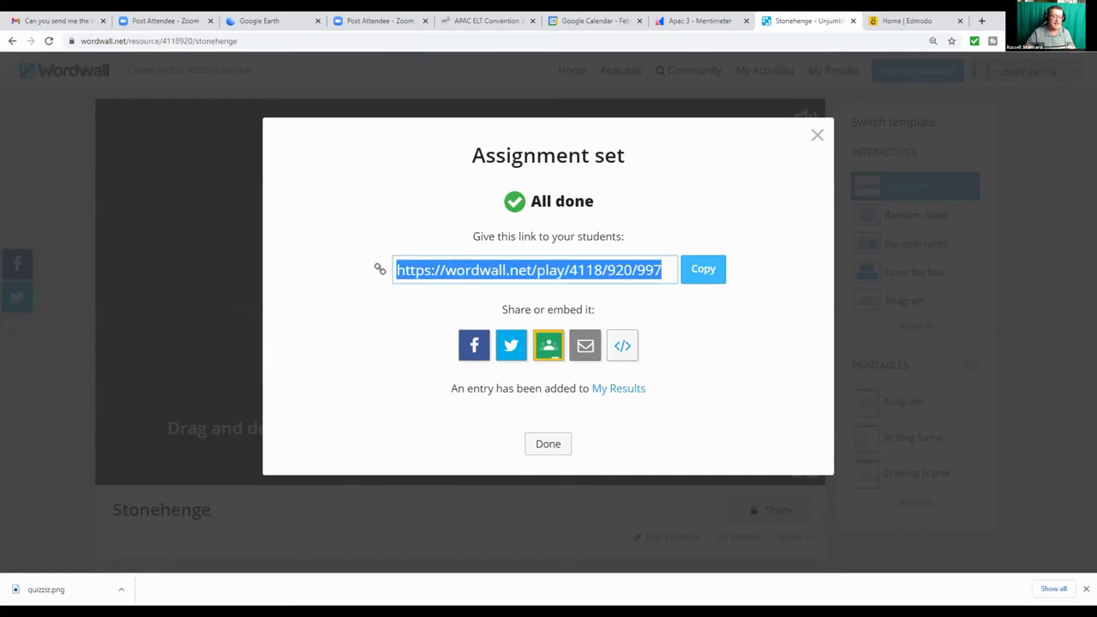
{"action": "left_click", "coordinate": [817, 135]}
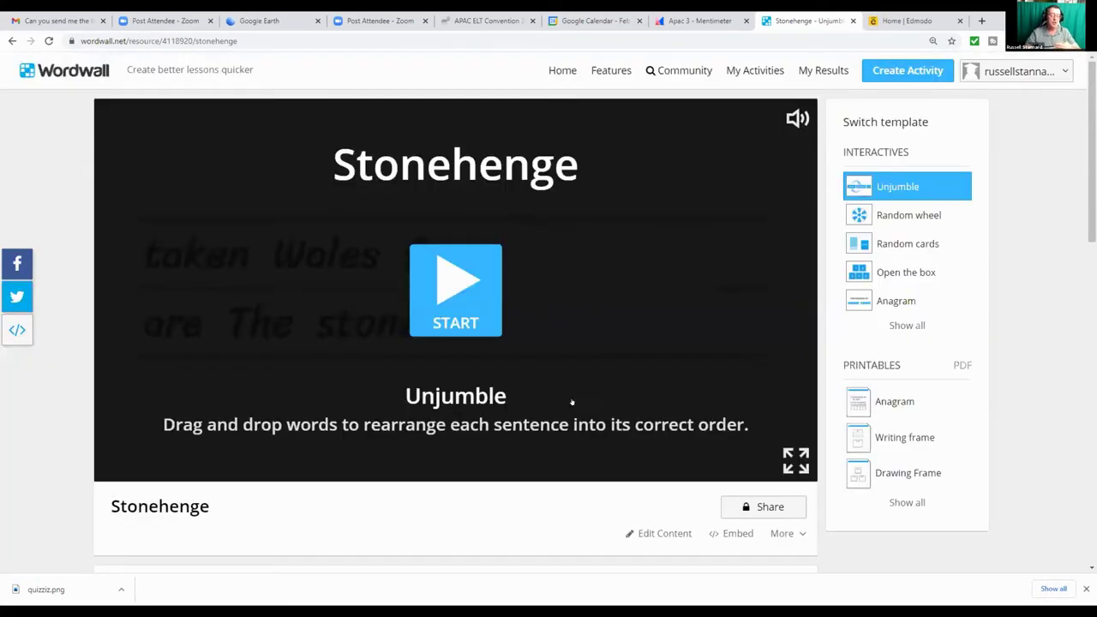